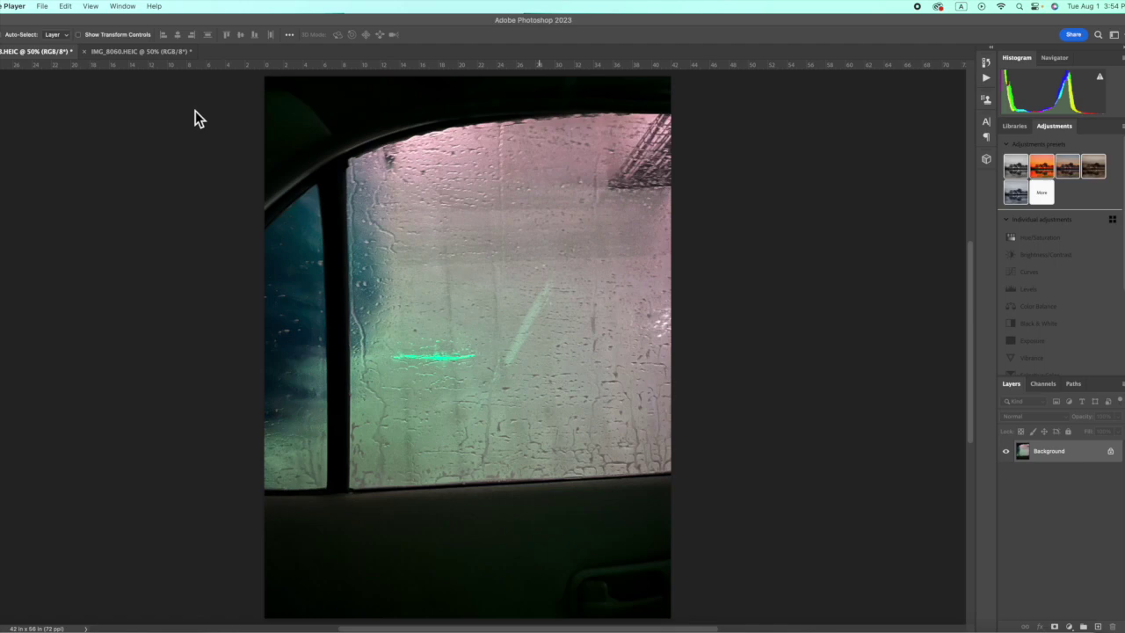
Bring the car-wash photo document back to the front in Photoshop.
click(161, 52)
click(158, 51)
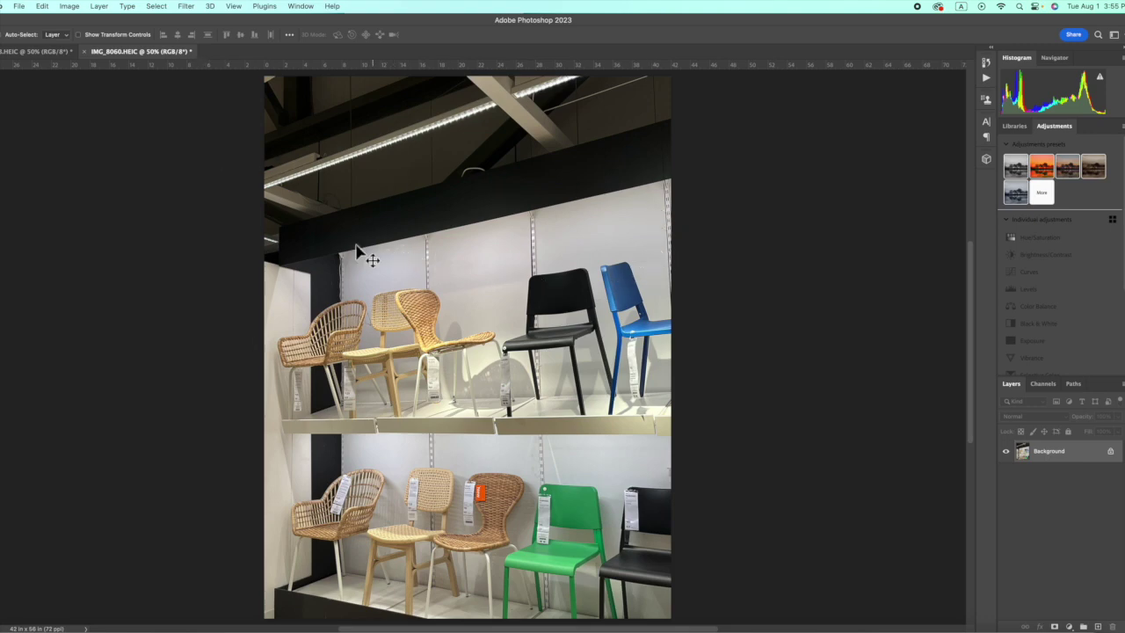
click(55, 51)
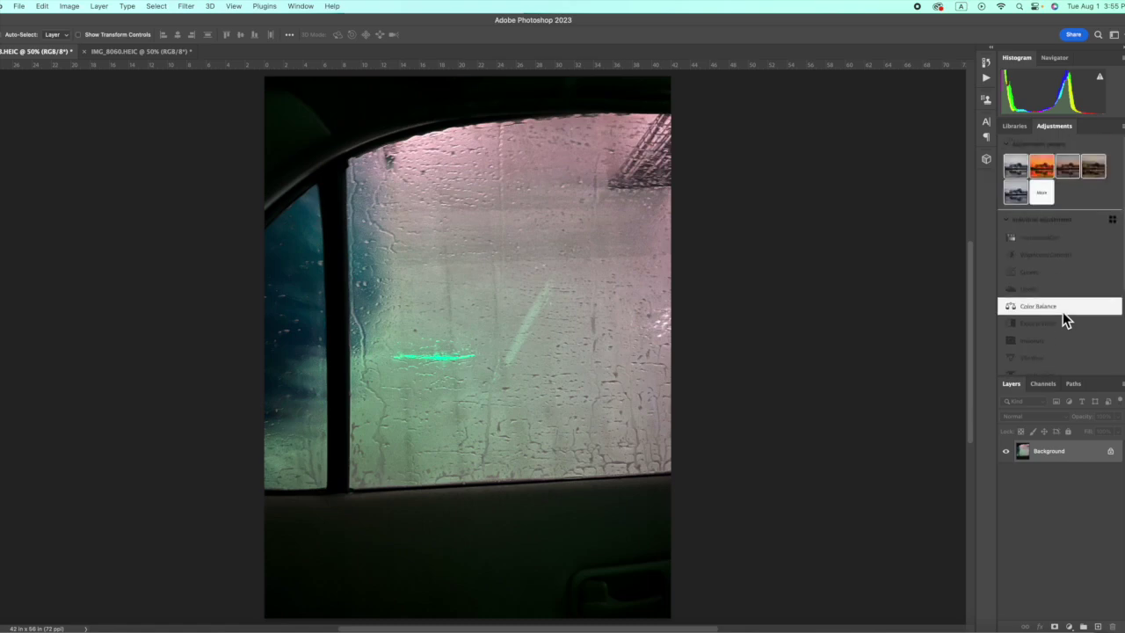
Add a Brightness/Contrast layer that darkens the photo to brightness -56 with contrast 5.
click(1069, 255)
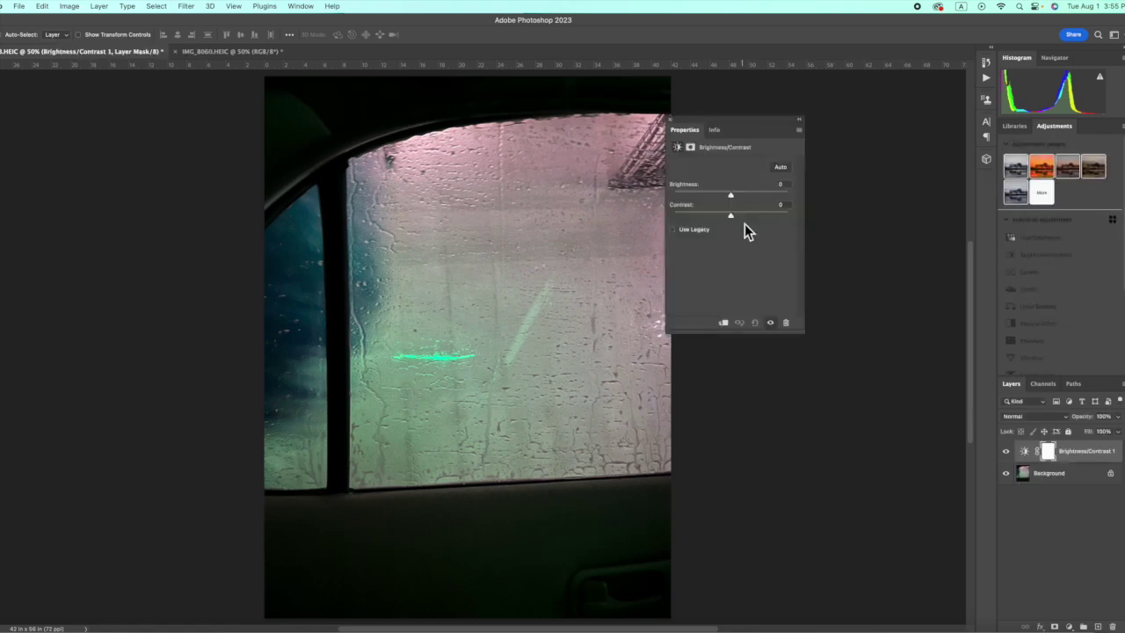
drag(744, 194, 711, 192)
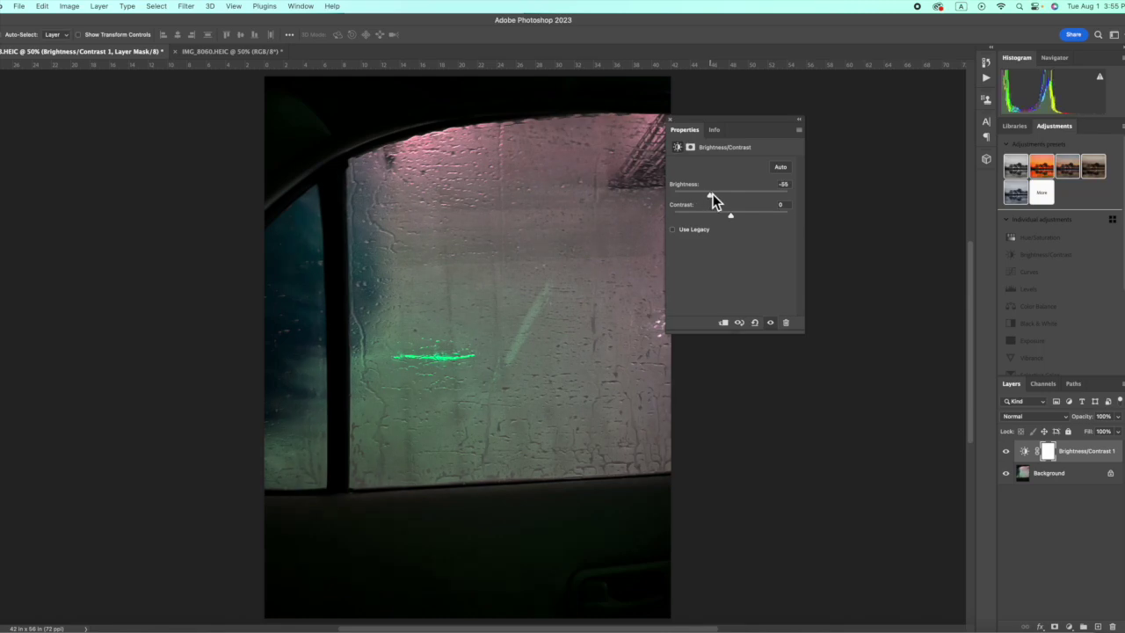
click(746, 214)
drag(762, 214, 781, 215)
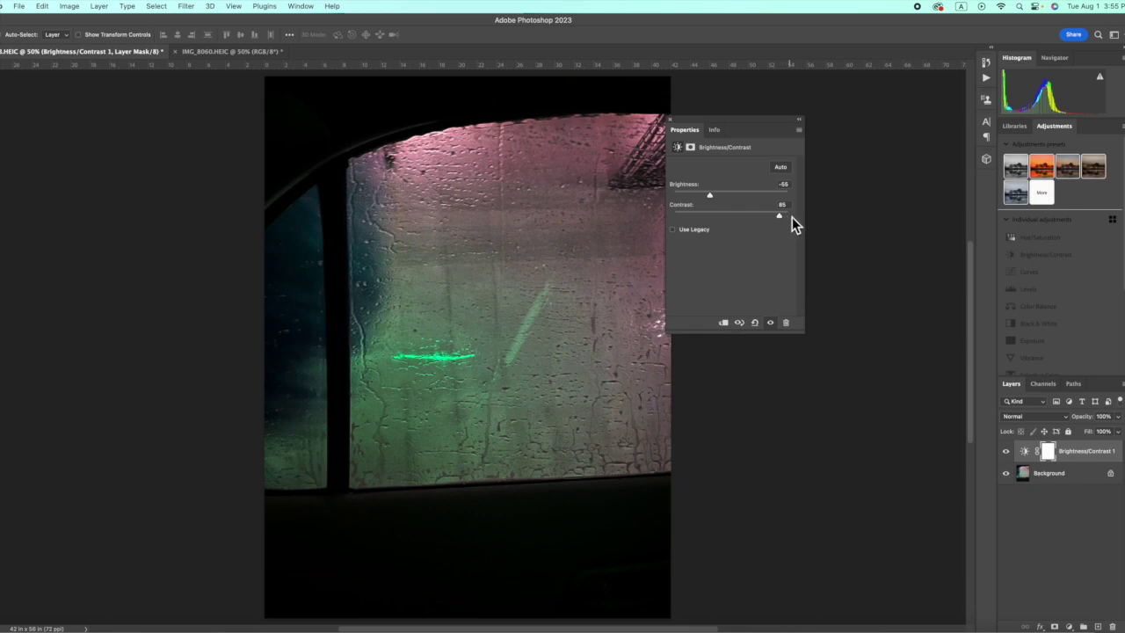
drag(779, 215, 734, 215)
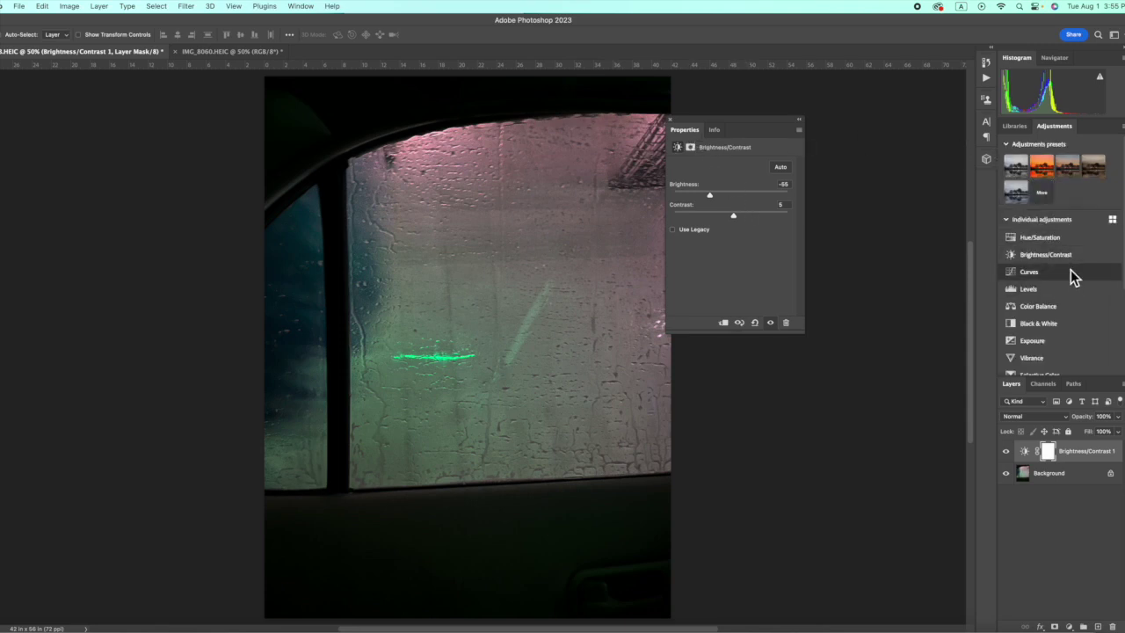
Add a Curves layer and raise two RGB curve points, one ending at input 208, output 205.
click(1070, 270)
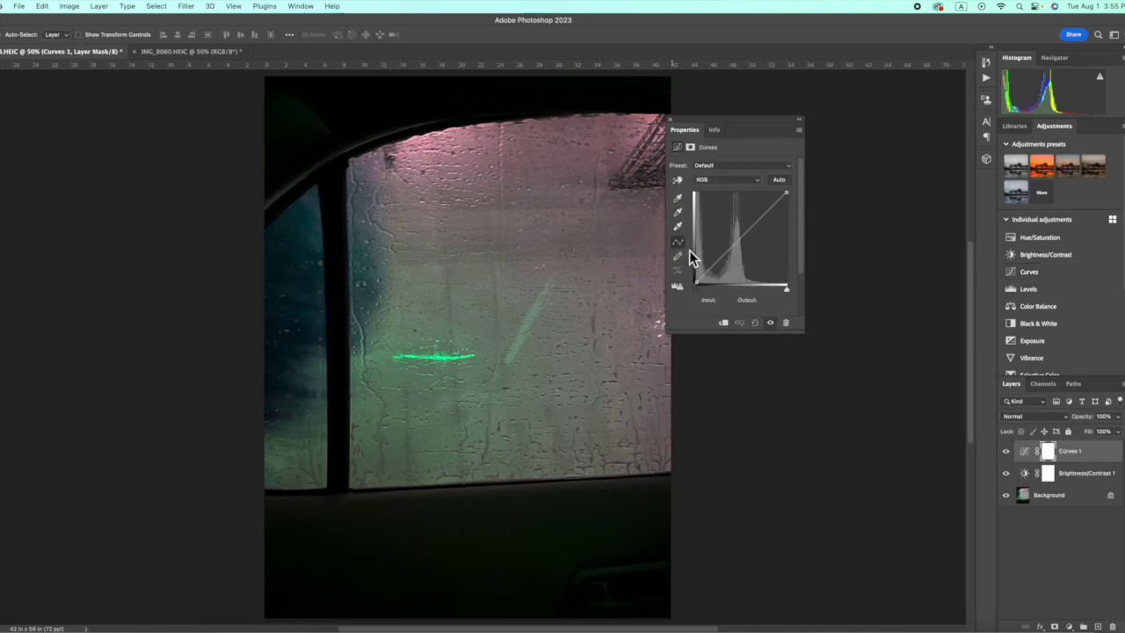
mouse_move(717, 271)
mouse_down()
mouse_move(715, 247)
mouse_move(719, 269)
mouse_up()
drag(738, 241, 775, 213)
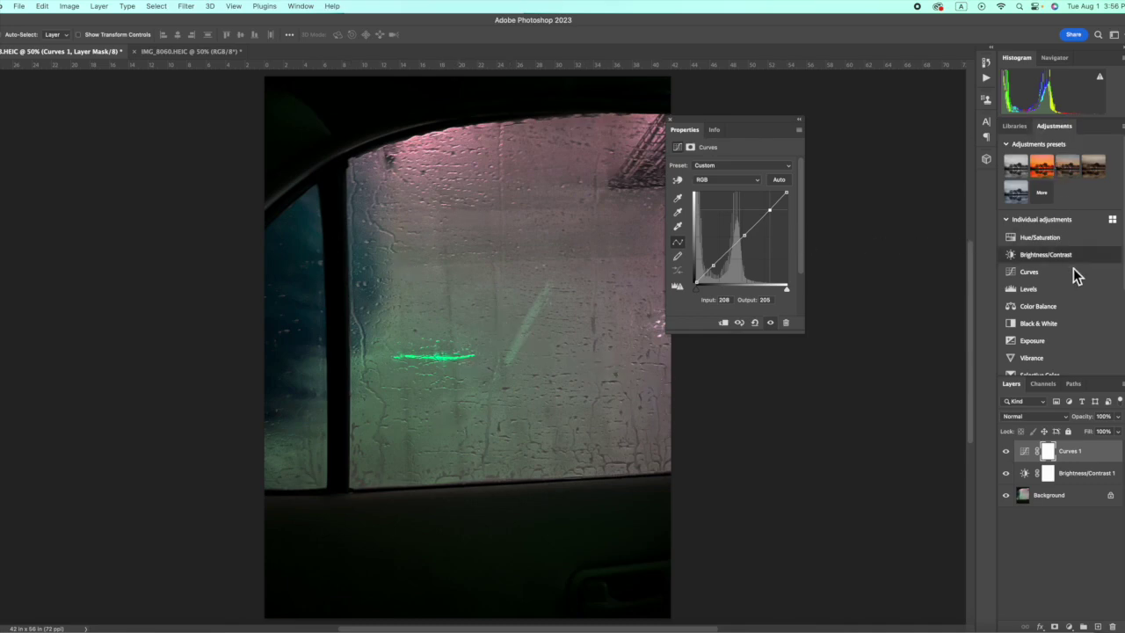
scroll(1080, 296, down, 5)
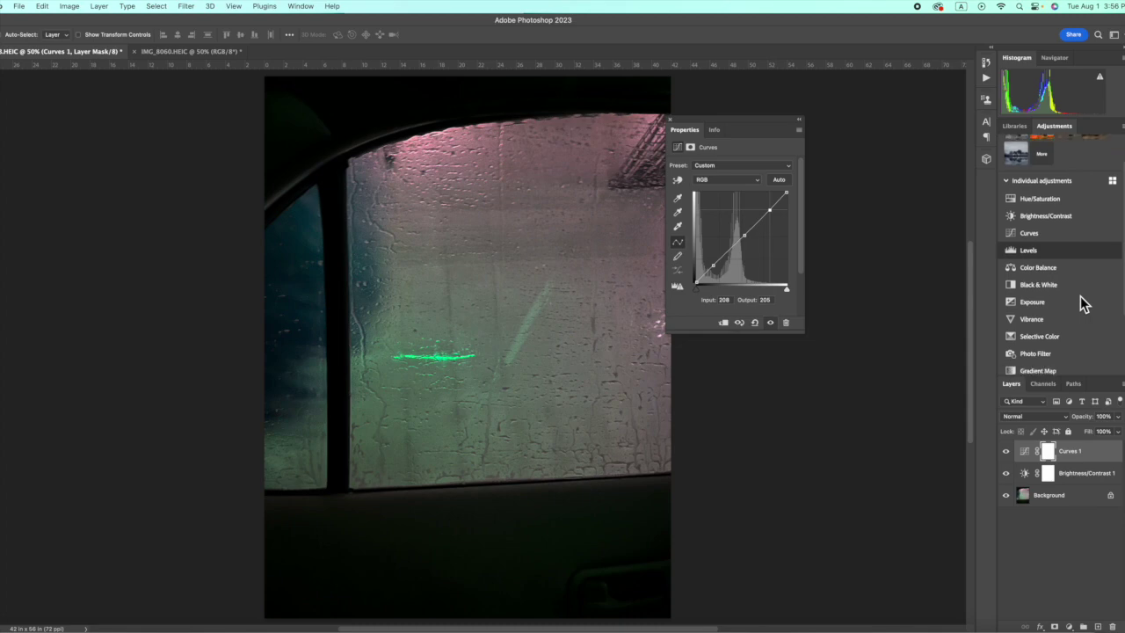
scroll(1080, 296, down, 1)
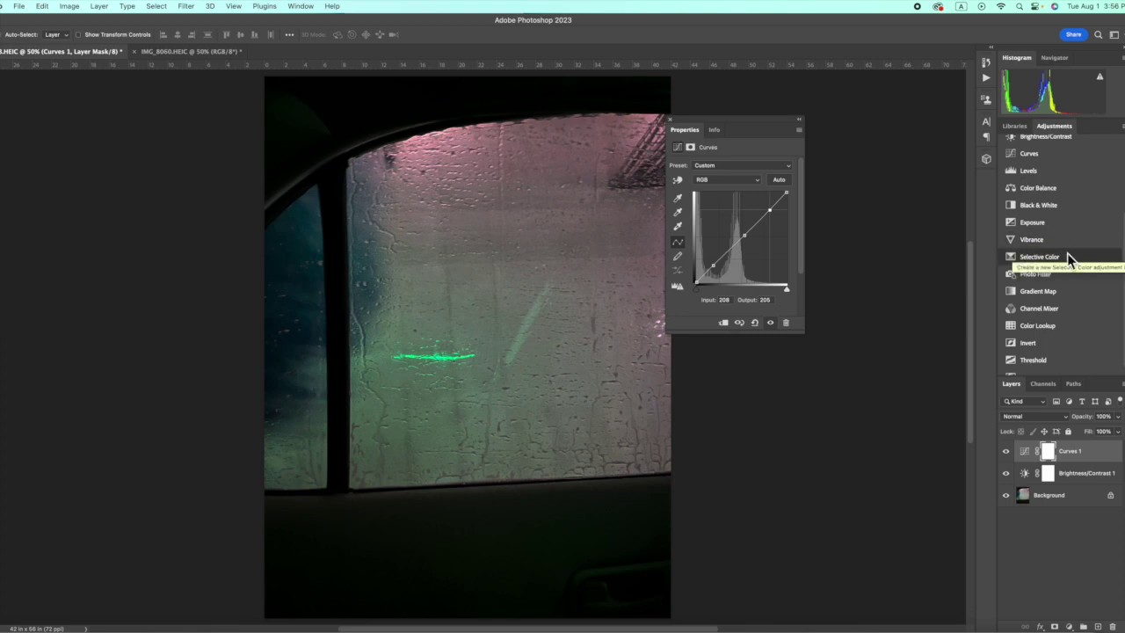
Add a Color Balance layer with shadows set to Cyan/Red -15 and Magenta/Green -7.
click(1054, 188)
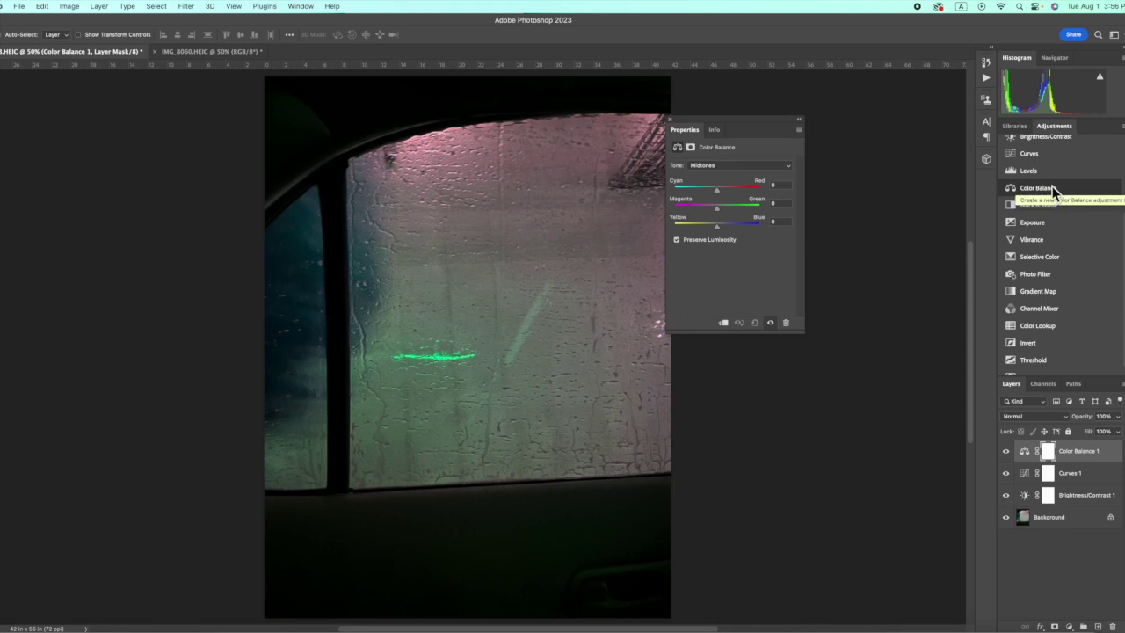
drag(754, 123, 809, 123)
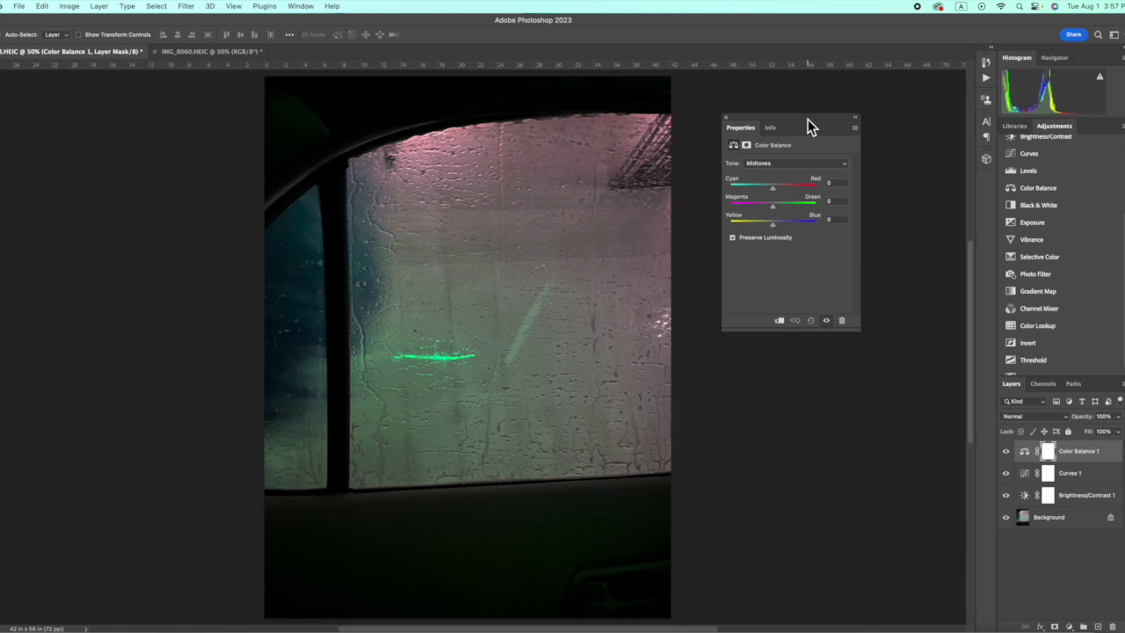
click(786, 163)
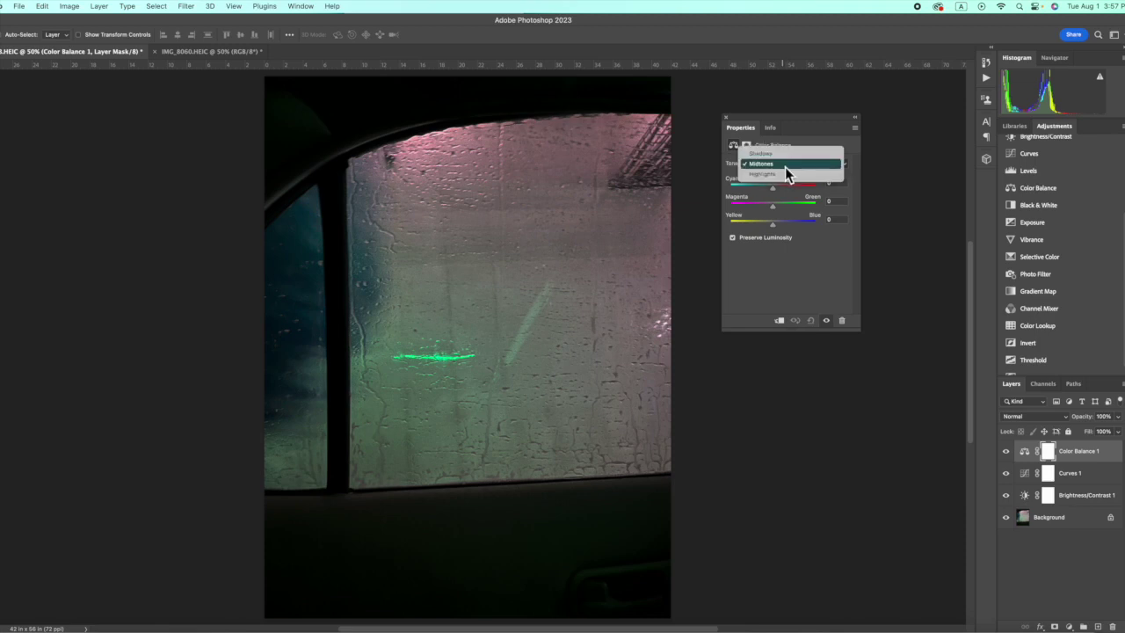
click(786, 157)
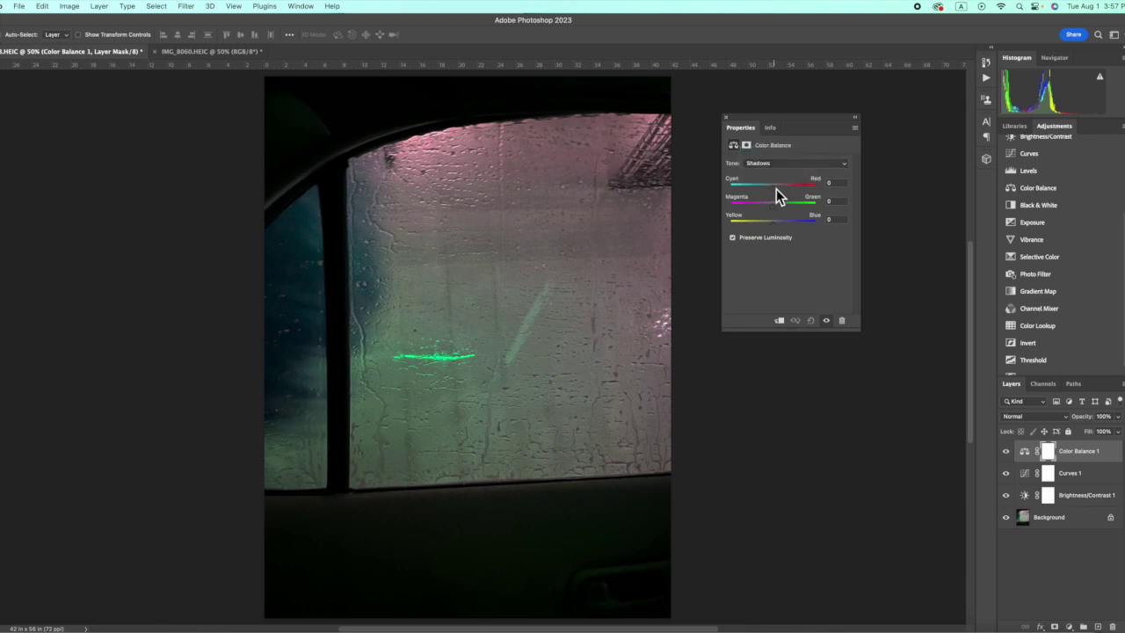
drag(776, 189, 764, 188)
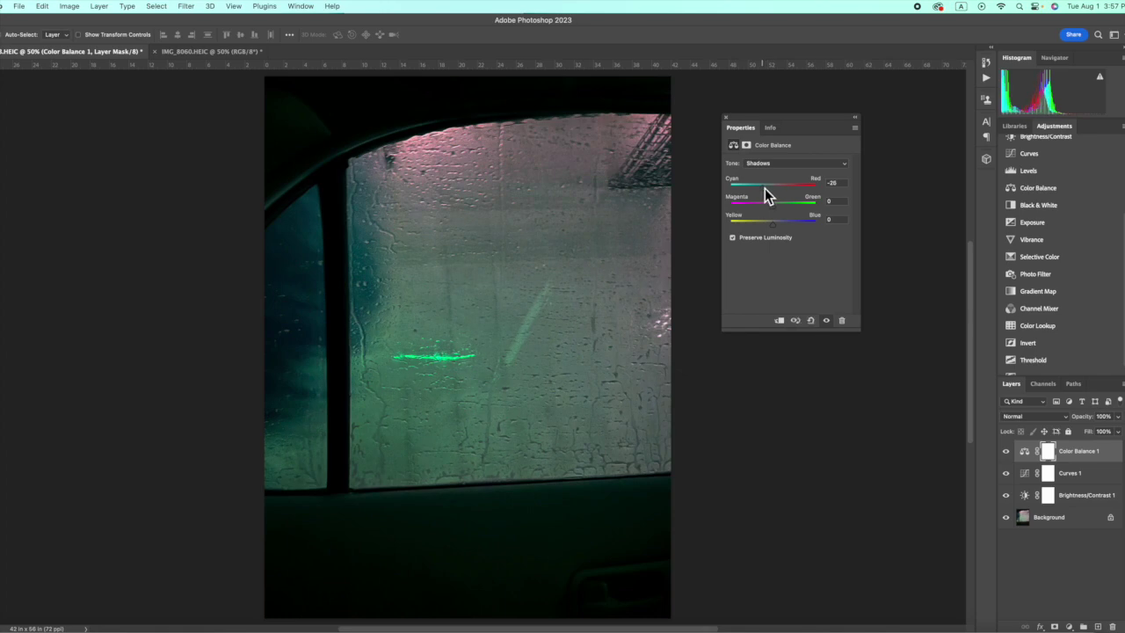
drag(765, 188, 761, 193)
drag(755, 192, 786, 190)
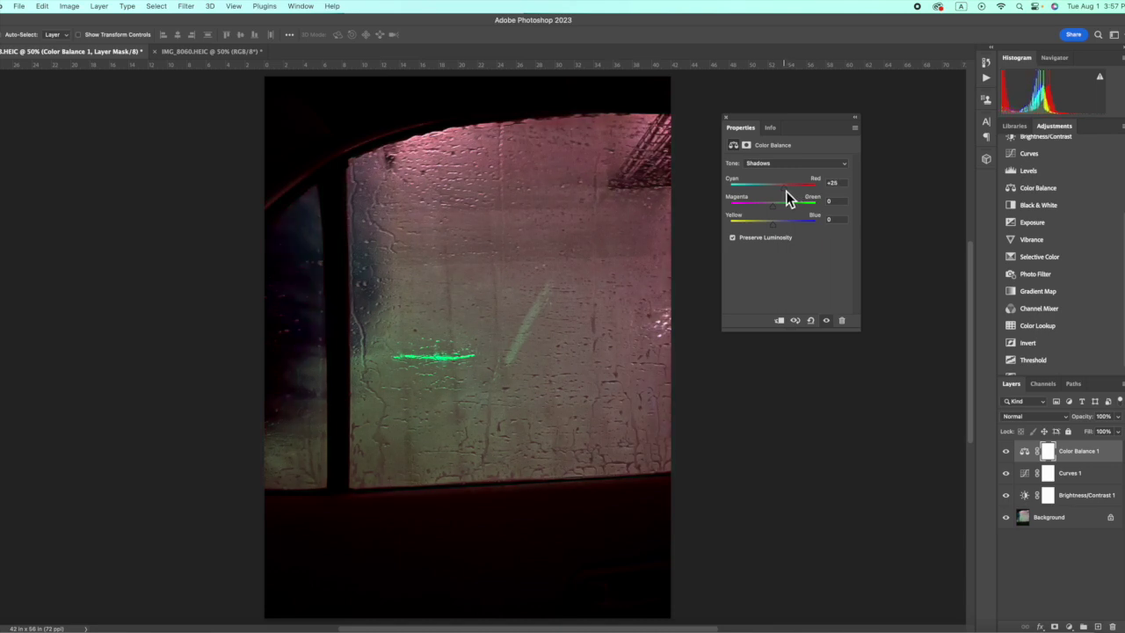
mouse_move(784, 189)
mouse_down()
mouse_move(759, 191)
mouse_move(786, 189)
mouse_up()
mouse_move(789, 195)
mouse_down()
mouse_move(811, 189)
mouse_move(751, 192)
mouse_move(797, 193)
mouse_move(770, 193)
mouse_up()
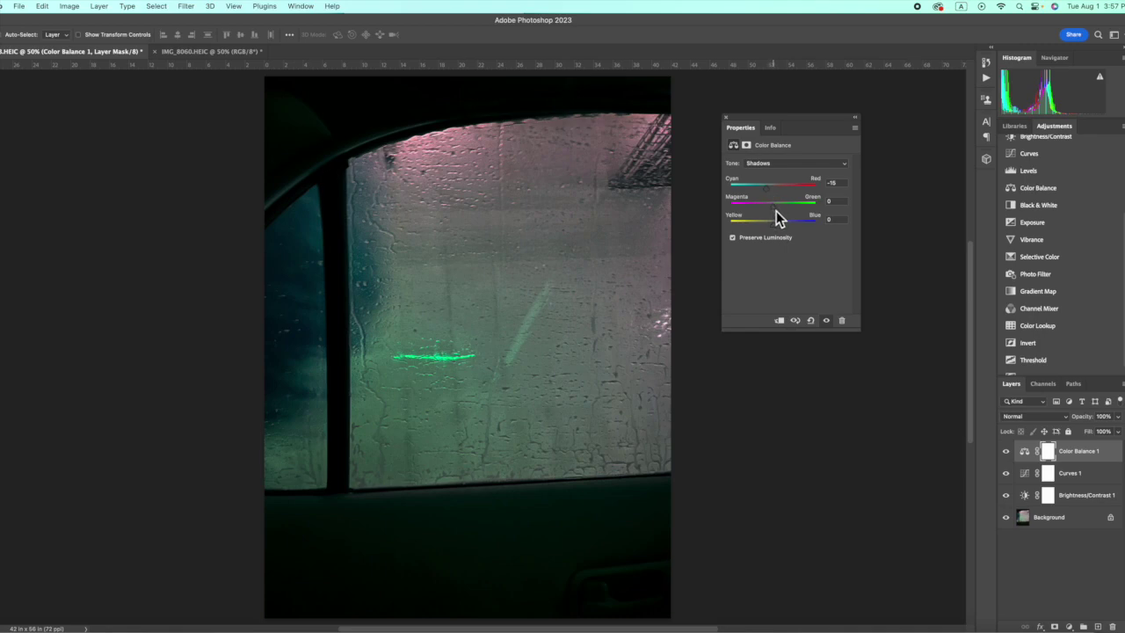
mouse_move(775, 211)
mouse_down()
mouse_move(760, 211)
mouse_move(773, 208)
mouse_up()
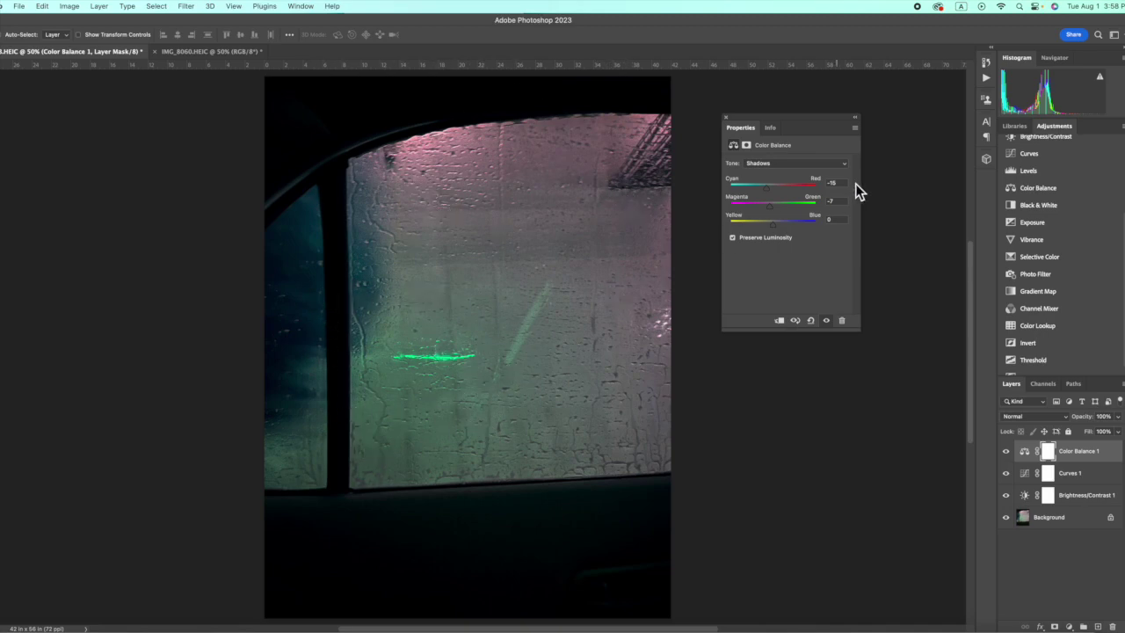
Shift the Color Balance highlights to +28 red, +11 green and +15 blue.
click(819, 165)
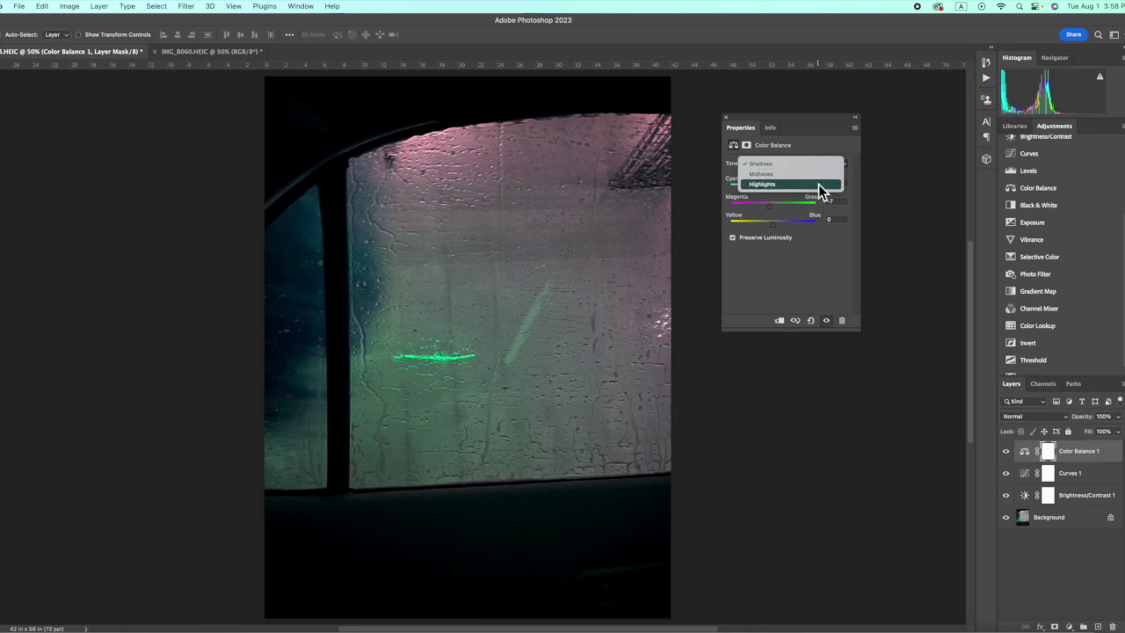
click(806, 183)
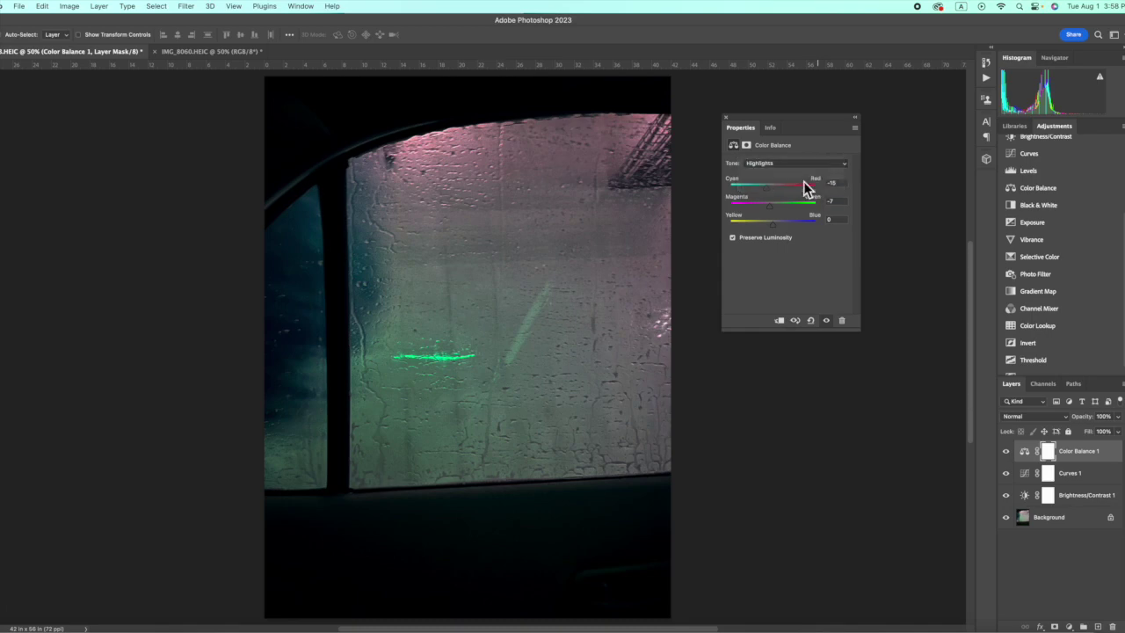
drag(767, 204, 787, 188)
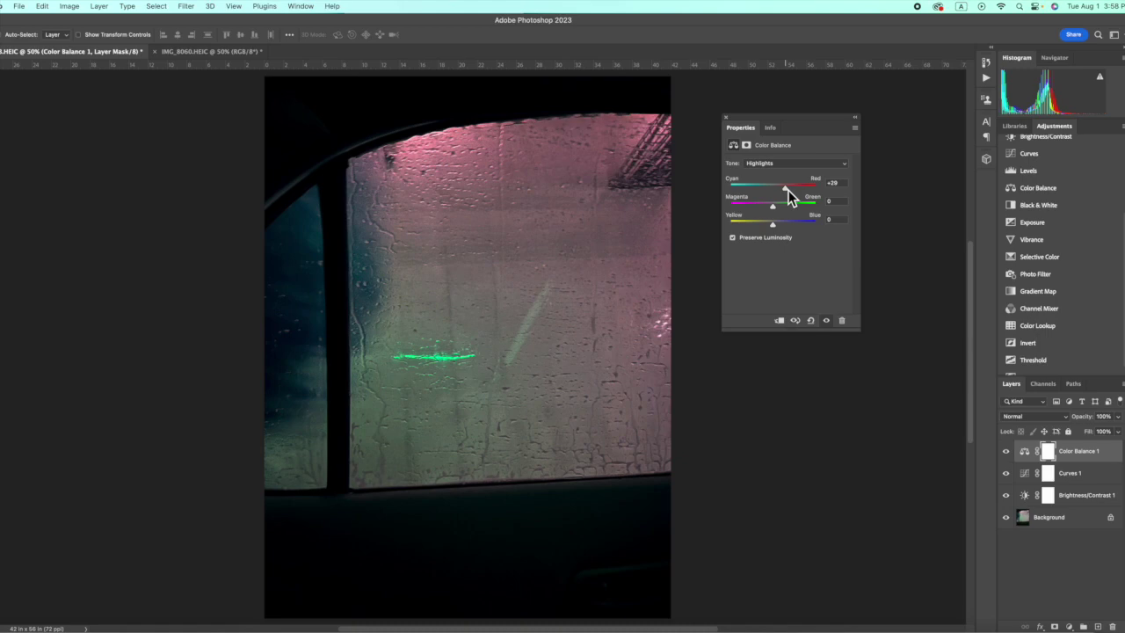
drag(788, 188, 782, 188)
mouse_move(783, 188)
mouse_down()
mouse_move(799, 188)
mouse_move(787, 188)
mouse_up()
mouse_move(761, 206)
mouse_down()
mouse_move(787, 211)
mouse_move(777, 210)
mouse_up()
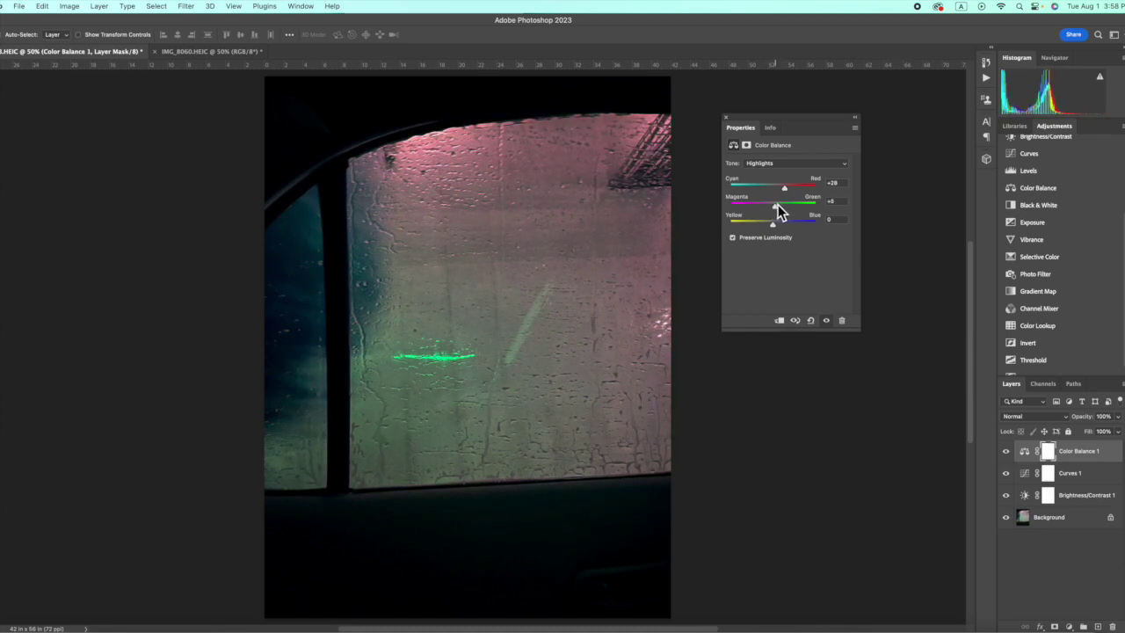
mouse_move(778, 211)
mouse_down()
mouse_move(767, 226)
mouse_move(787, 223)
mouse_up()
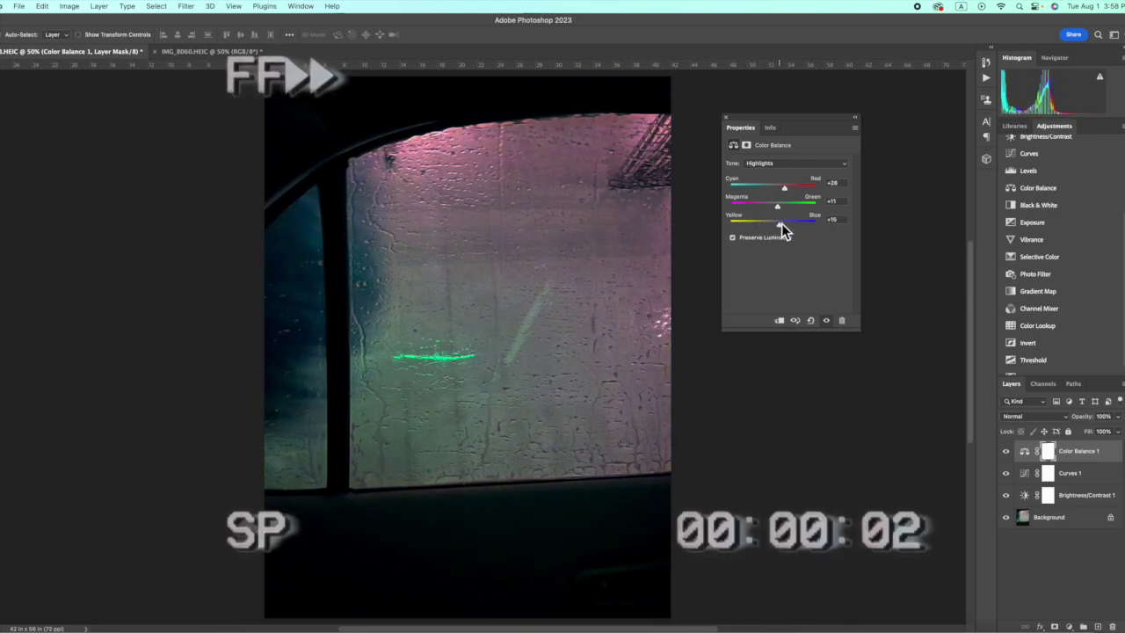
Set the midtones to Cyan/Red -12, Magenta/Green +1, Yellow/Blue -1.
click(791, 164)
click(791, 153)
drag(785, 225, 769, 188)
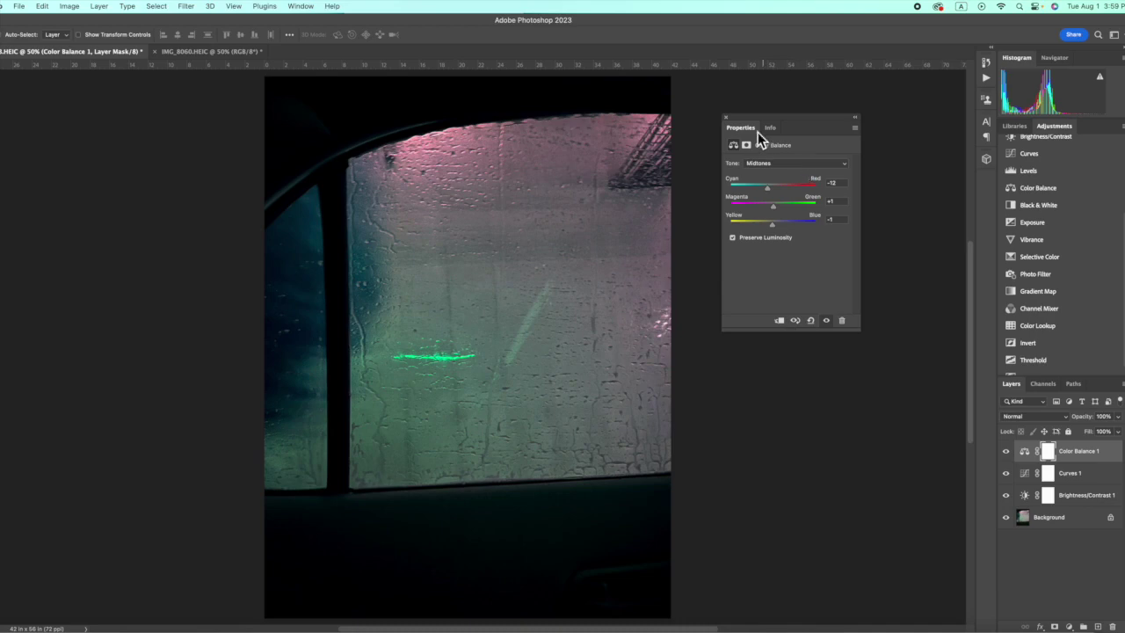
Close the first Color Balance settings and add a second Color Balance layer targeting highlights.
click(726, 117)
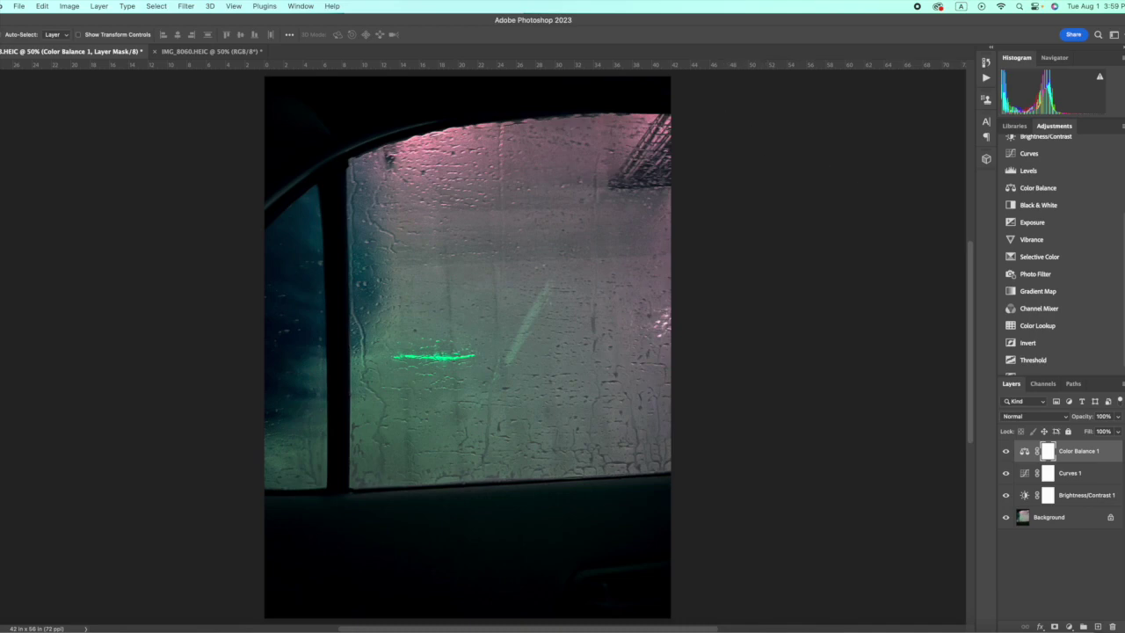
click(1063, 190)
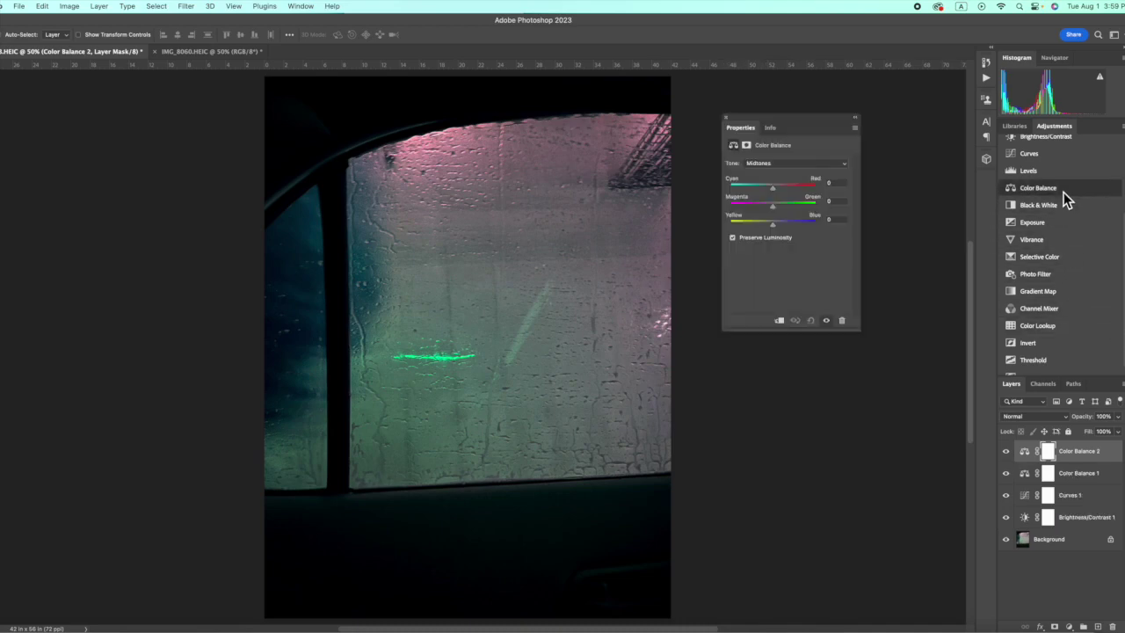
click(769, 164)
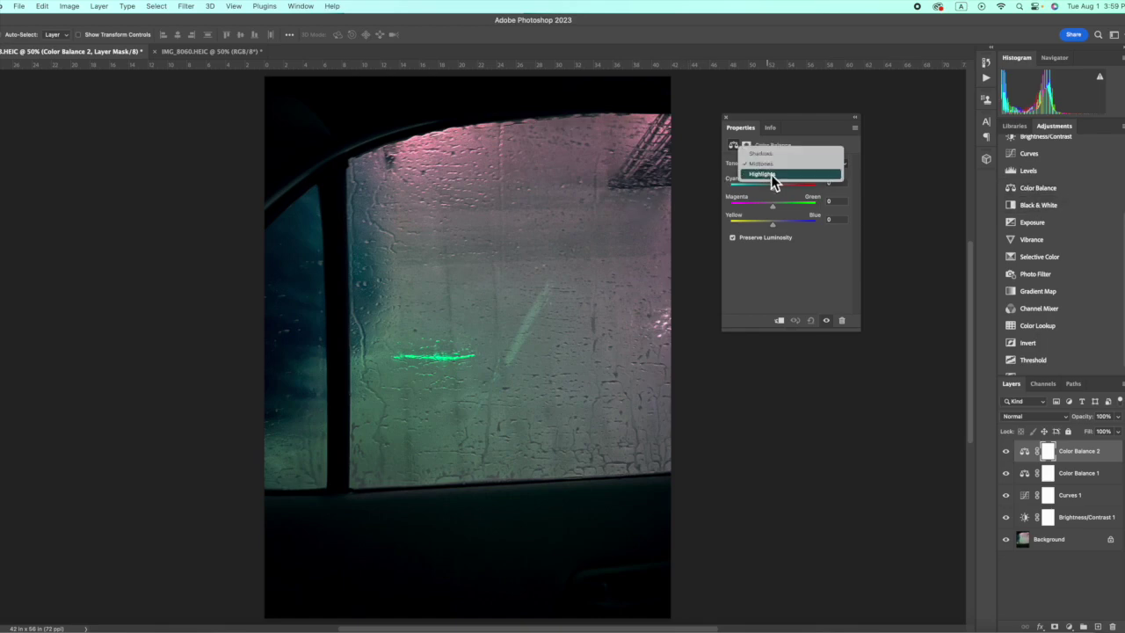
click(771, 175)
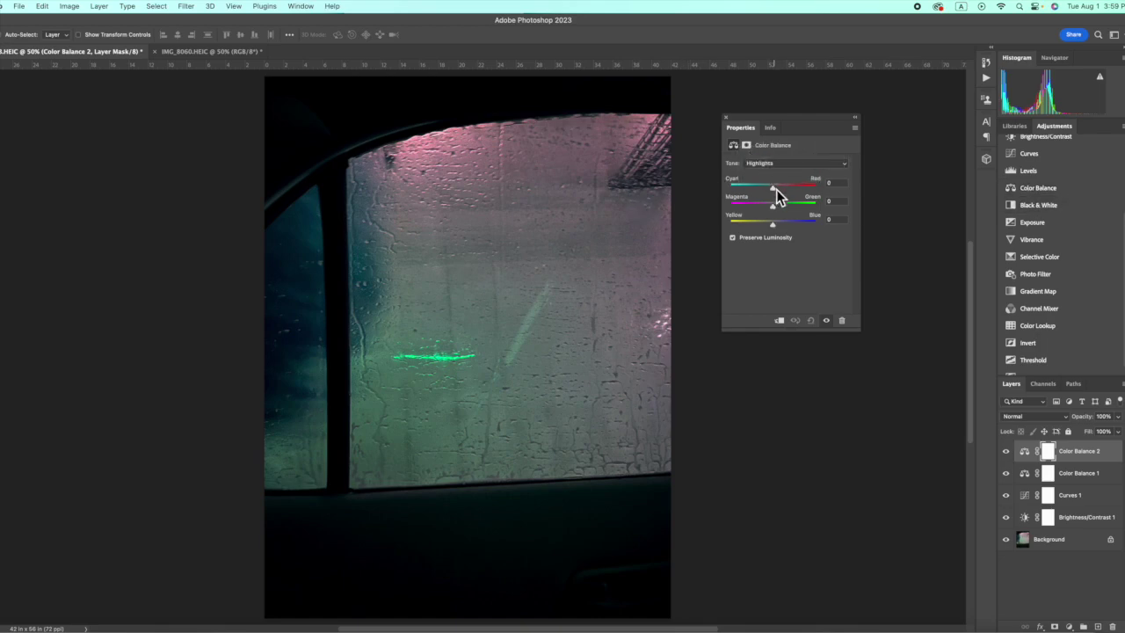
Set Color Balance 2 highlights to Cyan/Red +28 and Yellow/Blue -22 with a slight magenta tint.
drag(774, 186, 786, 186)
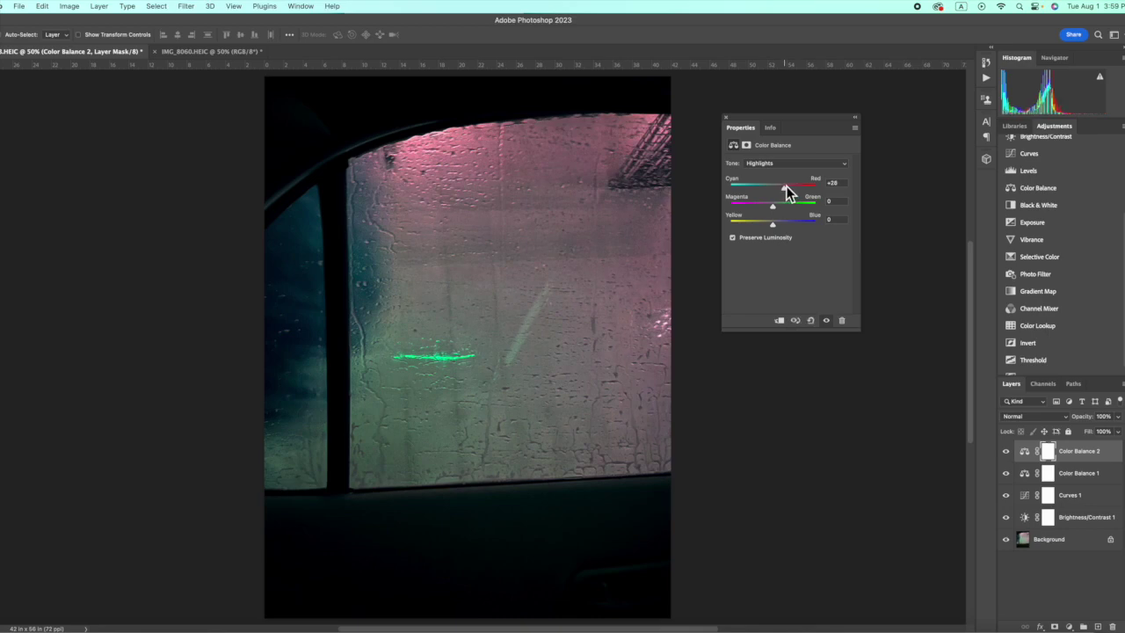
drag(788, 198, 785, 197)
mouse_move(775, 225)
mouse_down()
mouse_move(764, 226)
mouse_move(791, 226)
mouse_move(766, 226)
mouse_up()
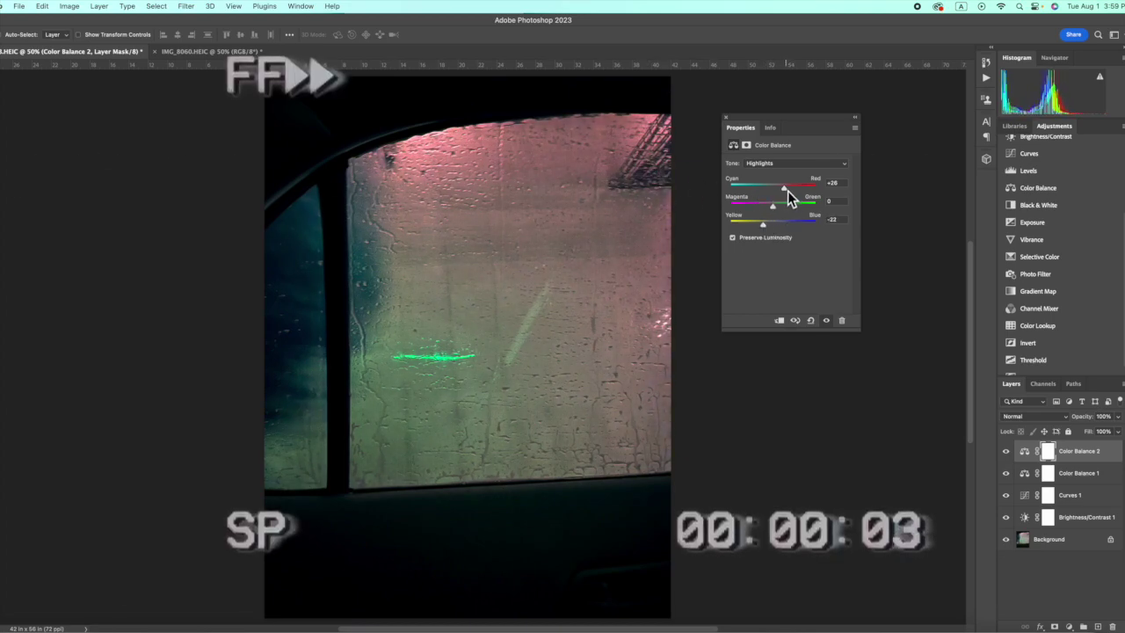
drag(773, 205, 771, 208)
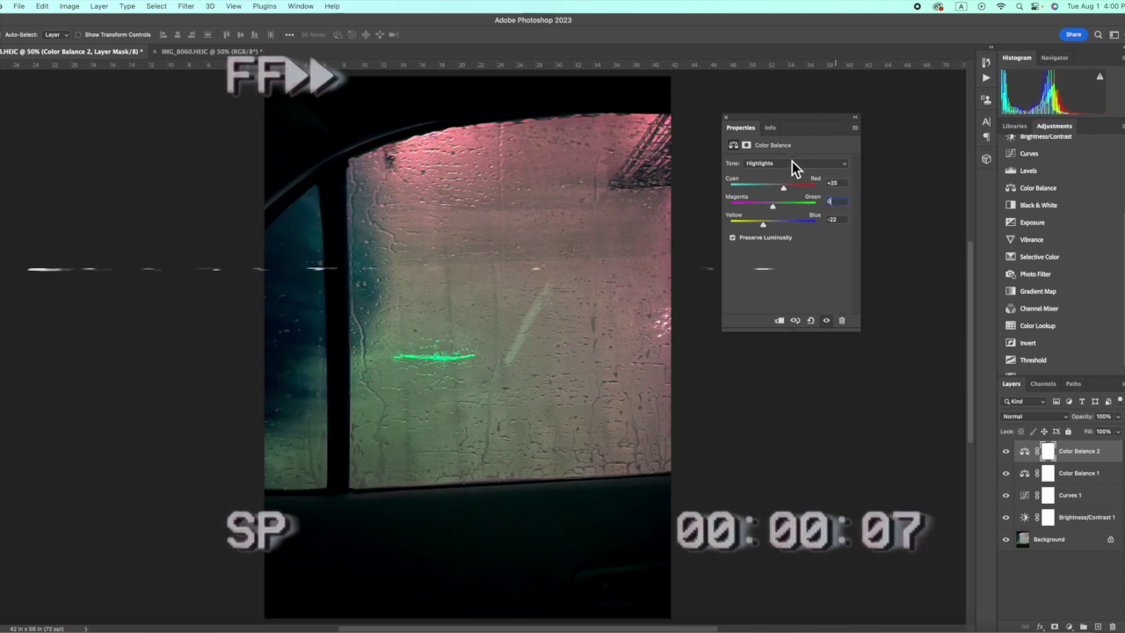
click(725, 117)
Add Color Balance 3 with shadows at Cyan/Red -10 and Yellow/Blue reset to 0.
click(1084, 188)
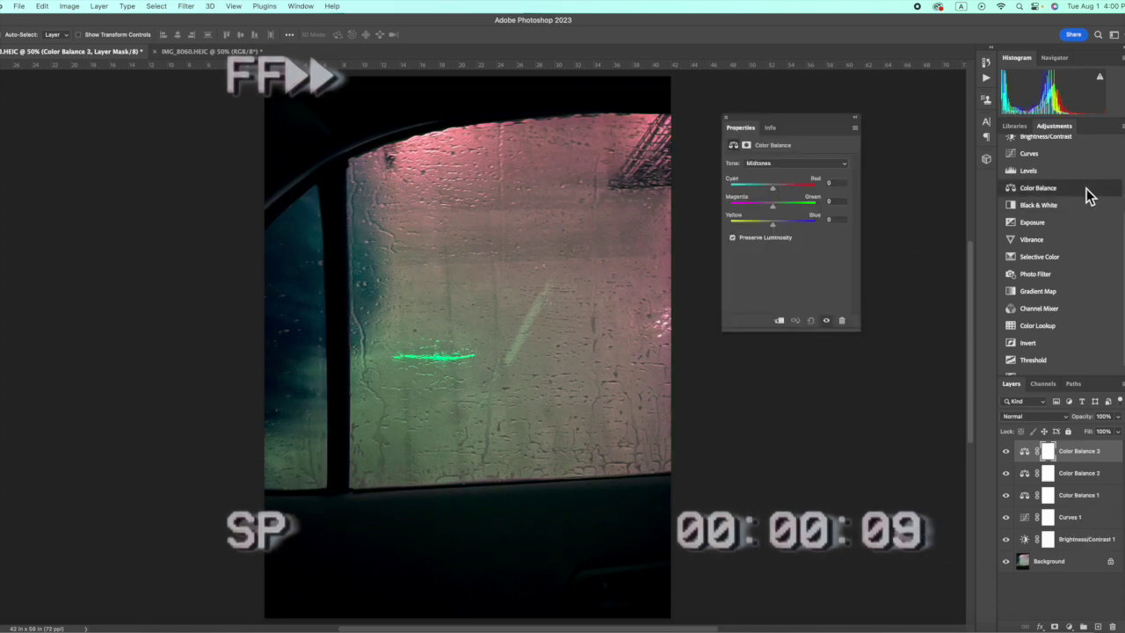
click(763, 166)
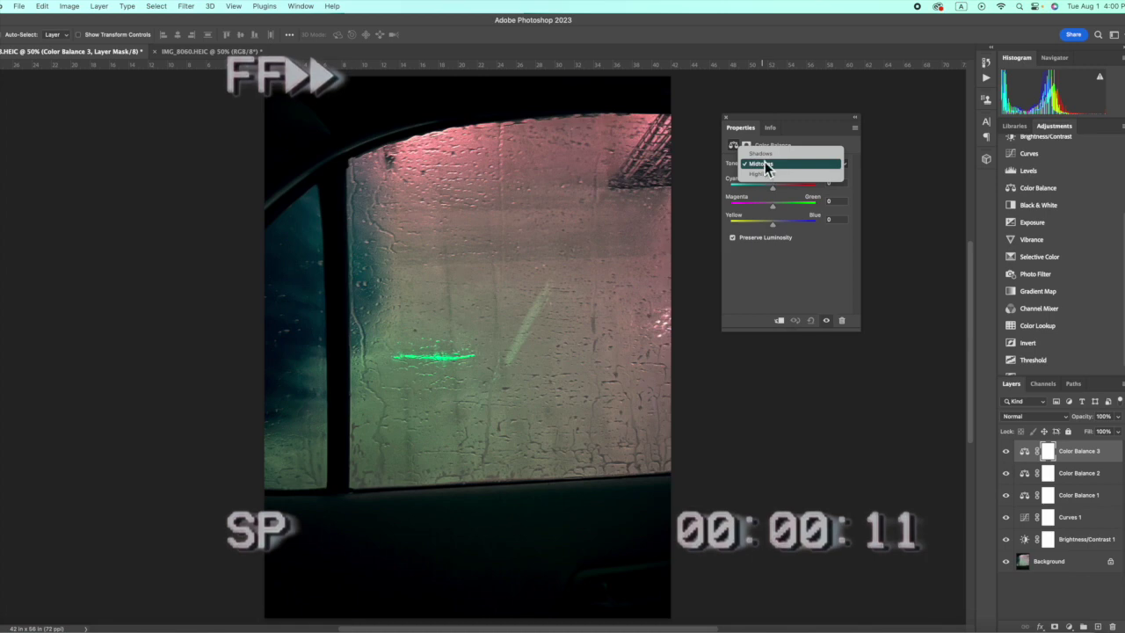
click(765, 154)
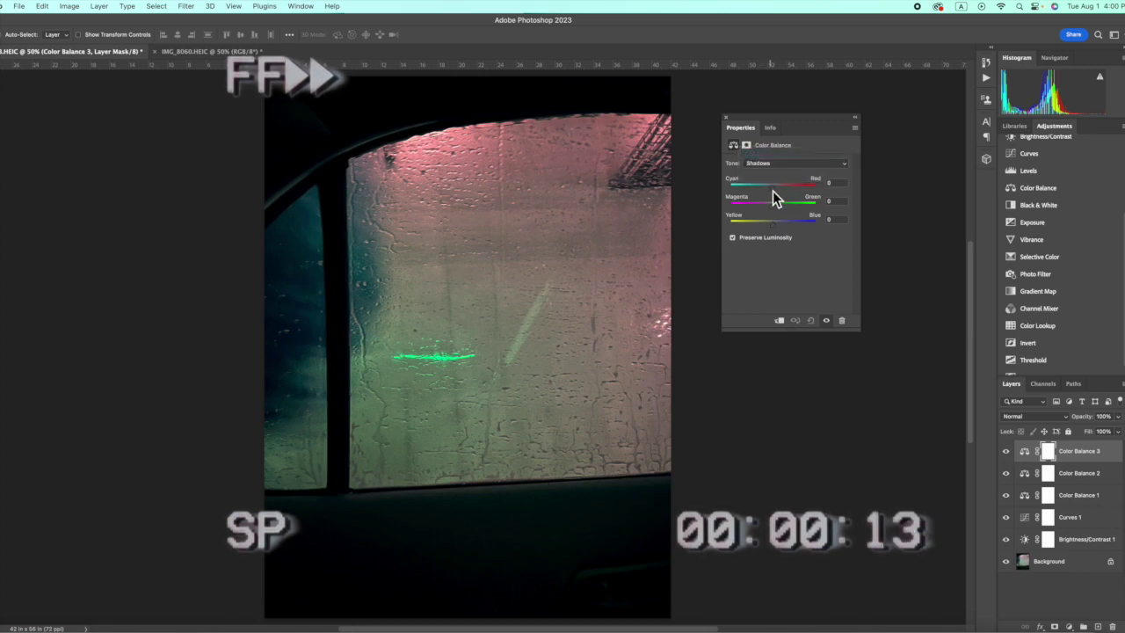
drag(770, 193, 774, 225)
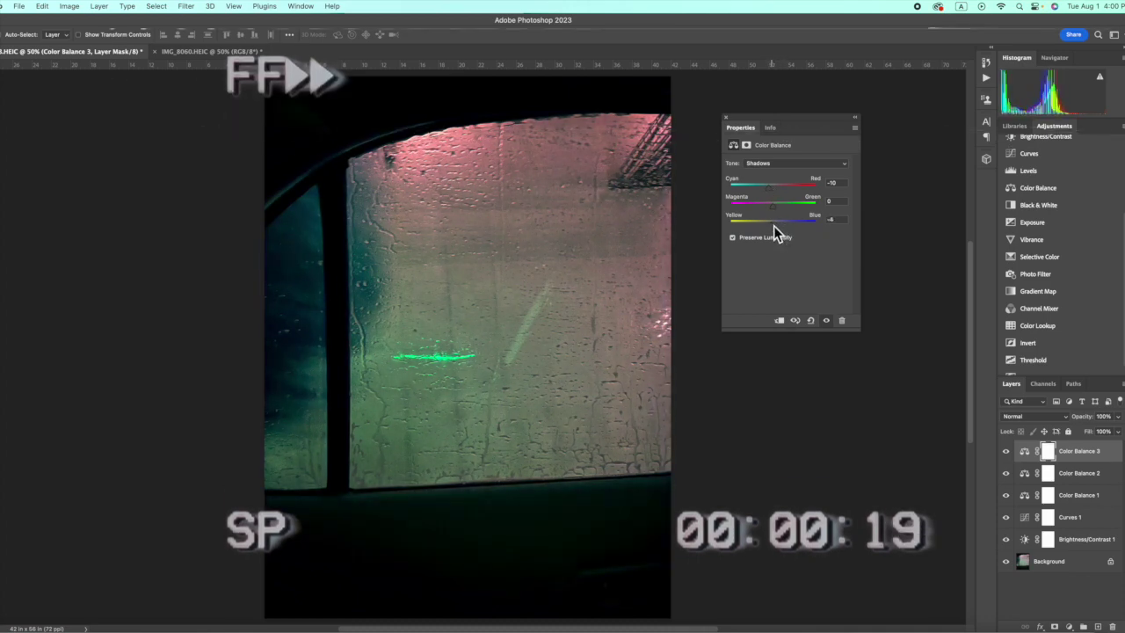
click(830, 220)
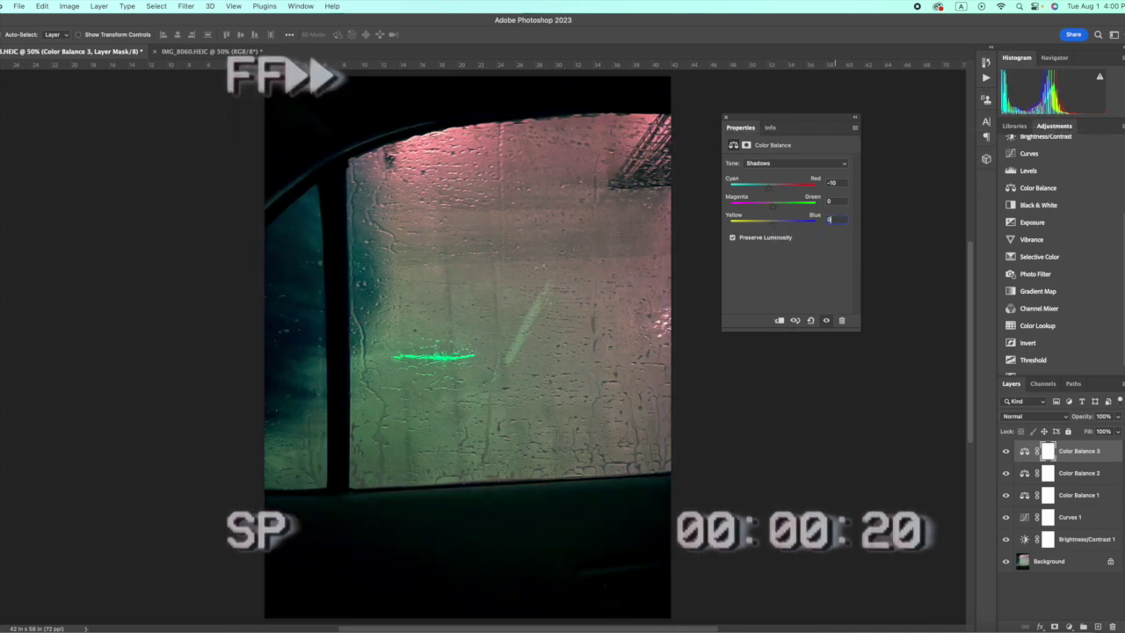
click(726, 117)
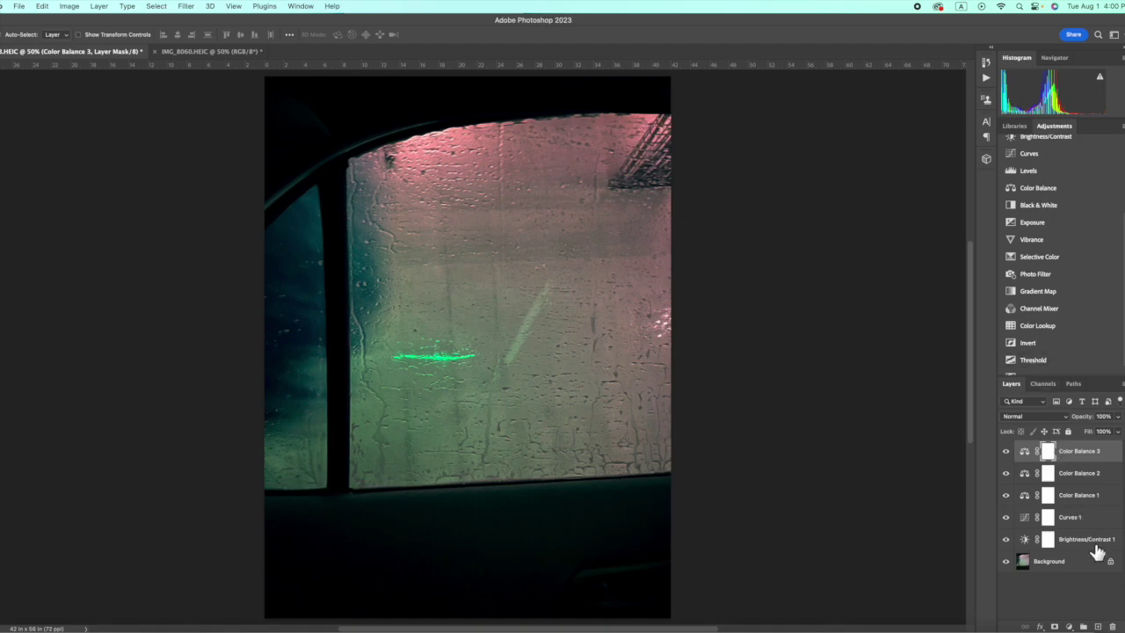
scroll(1062, 179, up, 5)
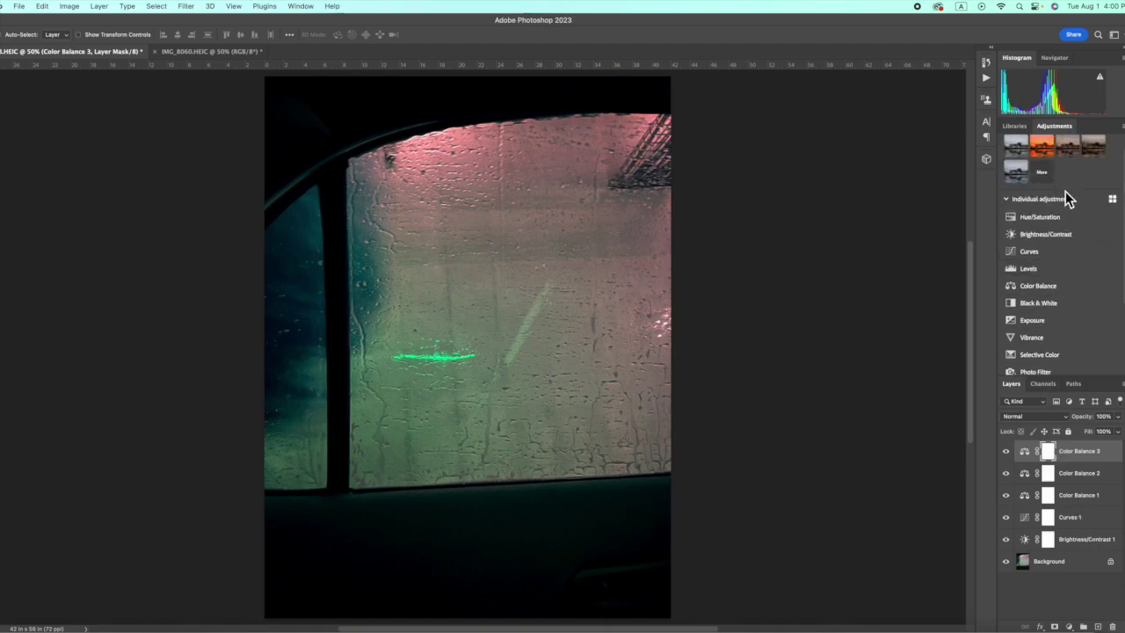
Add a Brightness/Contrast 2 layer set to brightness -28 and contrast 17.
click(1069, 233)
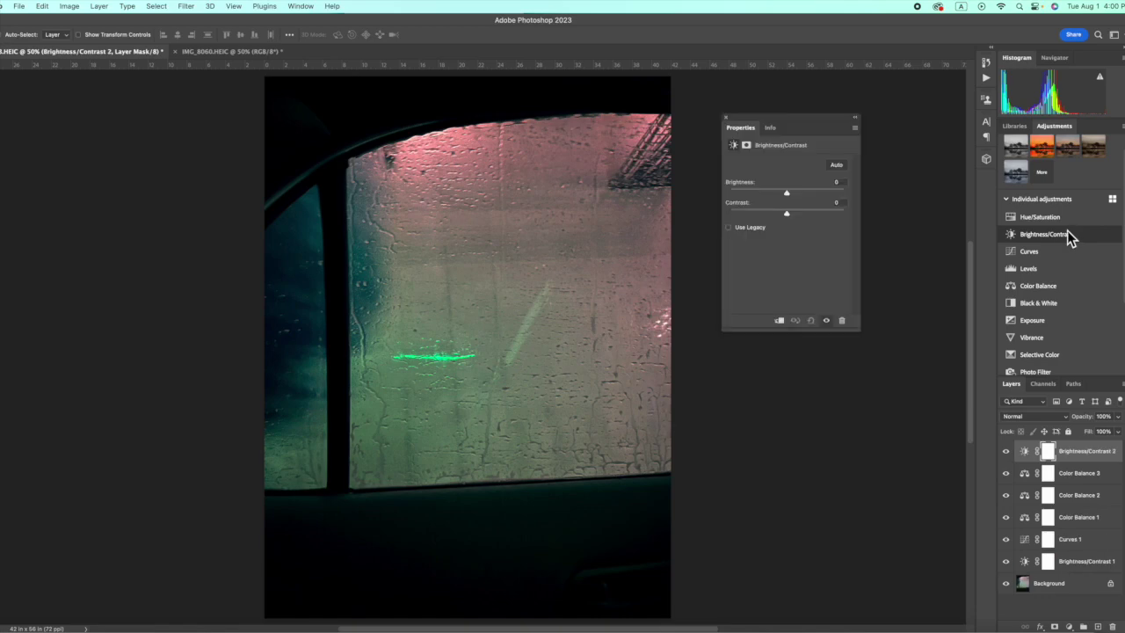
mouse_move(788, 196)
mouse_down()
mouse_move(809, 193)
mouse_move(772, 194)
mouse_up()
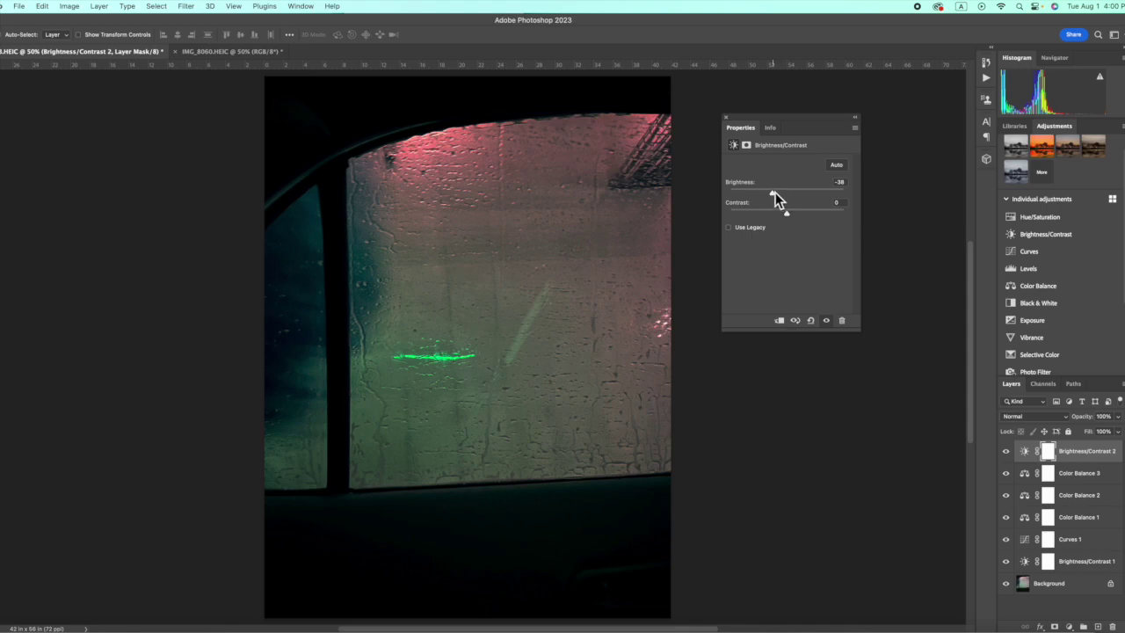
drag(775, 194, 779, 195)
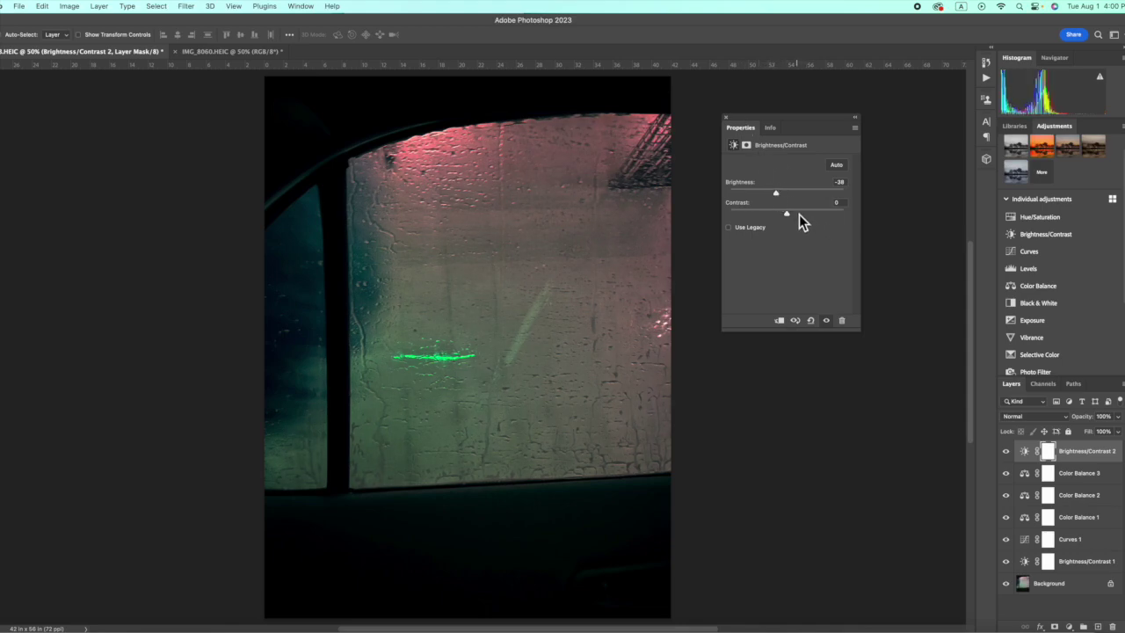
drag(798, 215, 801, 214)
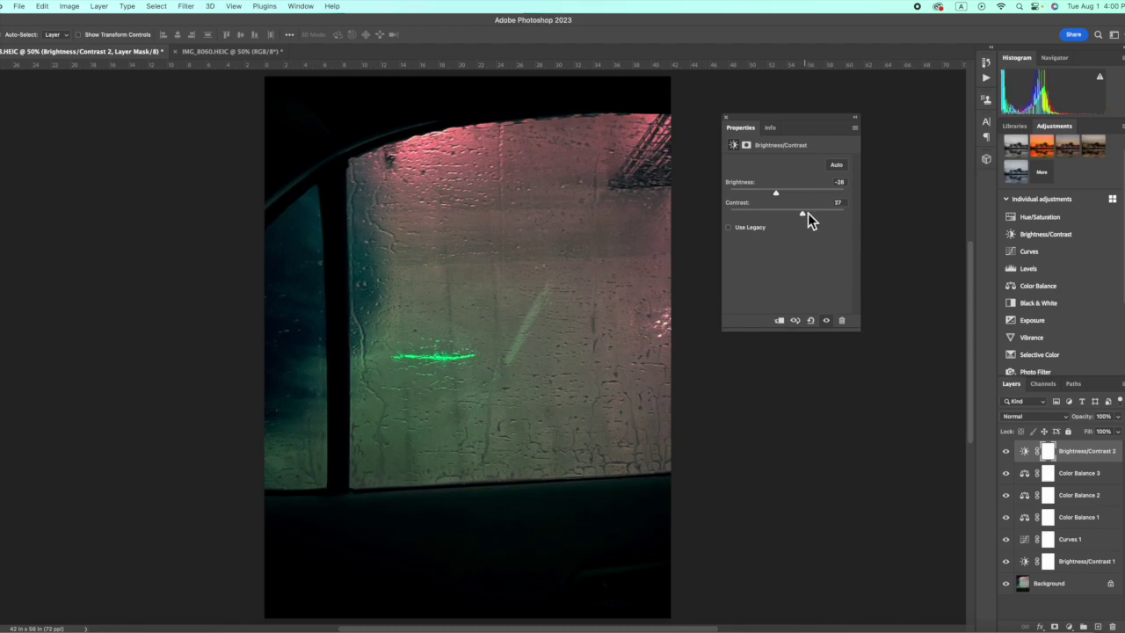
drag(798, 214, 793, 213)
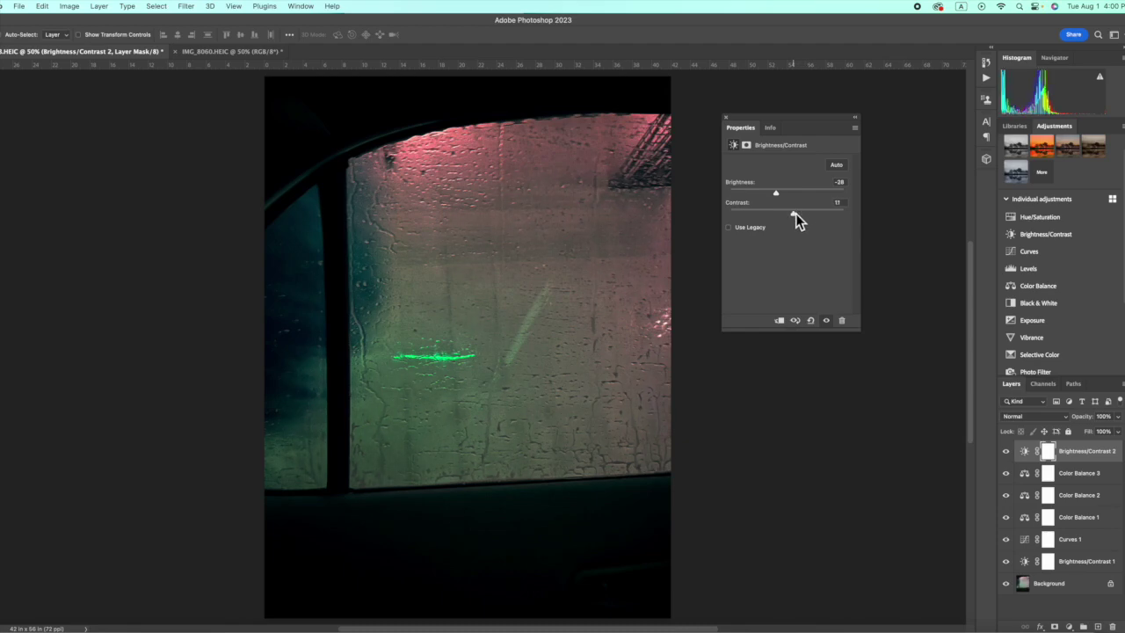
click(726, 117)
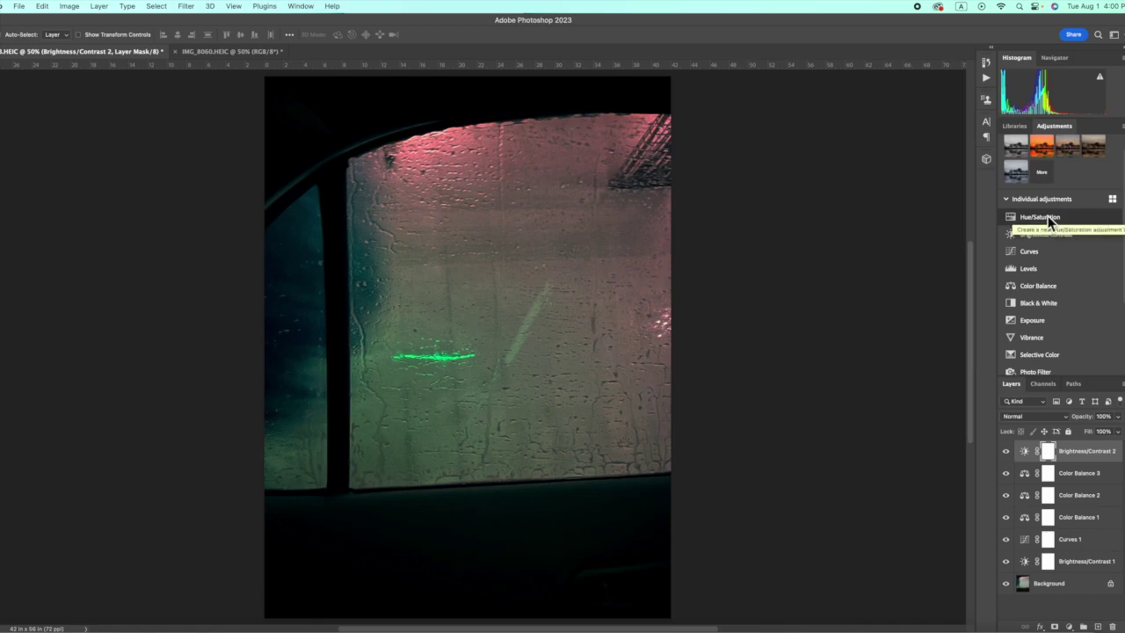
Add a Selective Color layer with the Reds cyan slider set to -38.
scroll(1066, 299, down, 3)
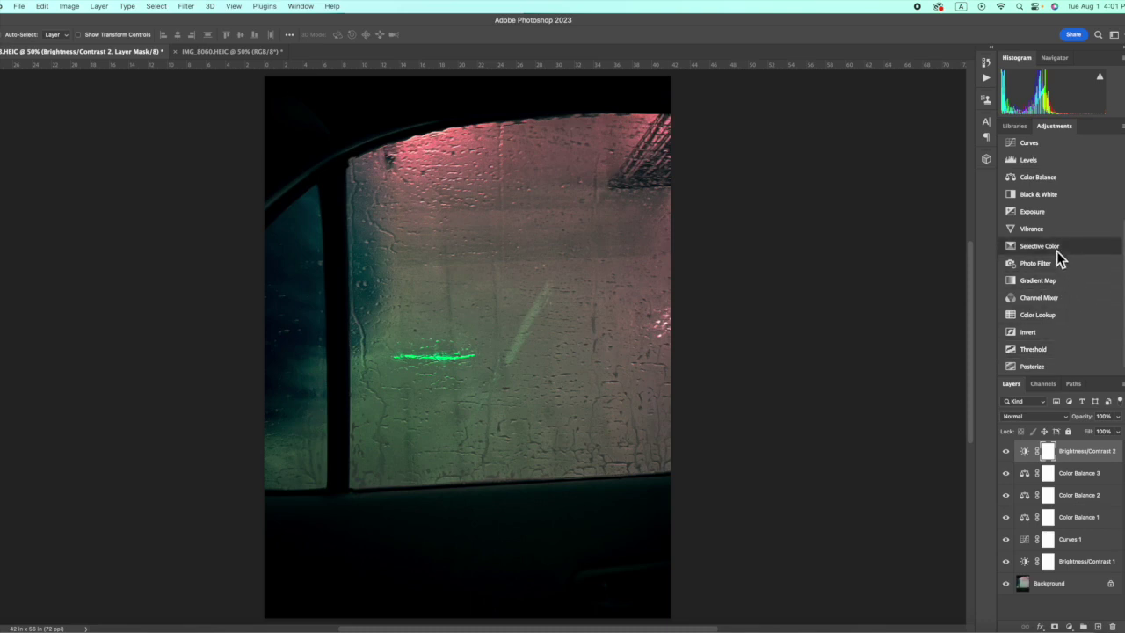
click(1056, 251)
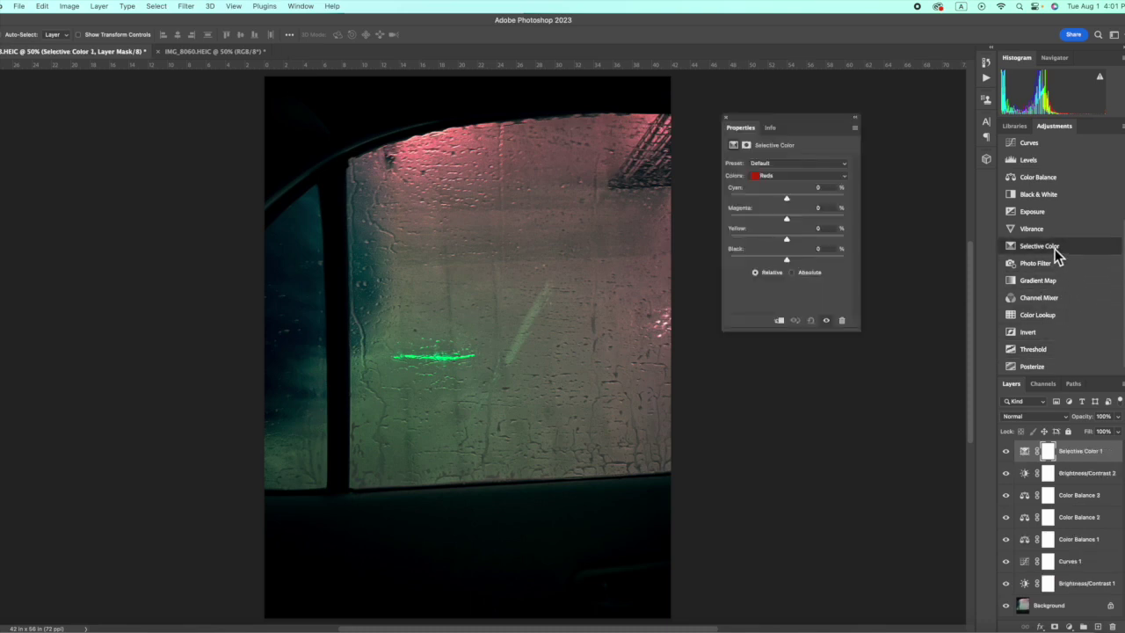
click(799, 198)
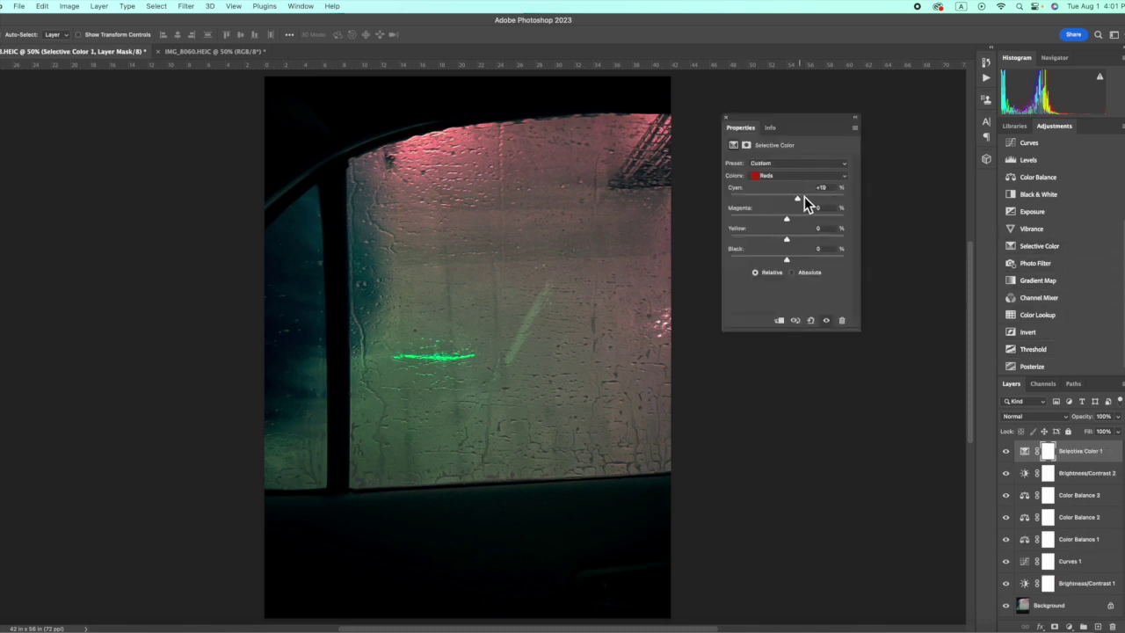
drag(818, 197, 793, 200)
drag(753, 196, 746, 199)
drag(753, 197, 767, 200)
click(727, 118)
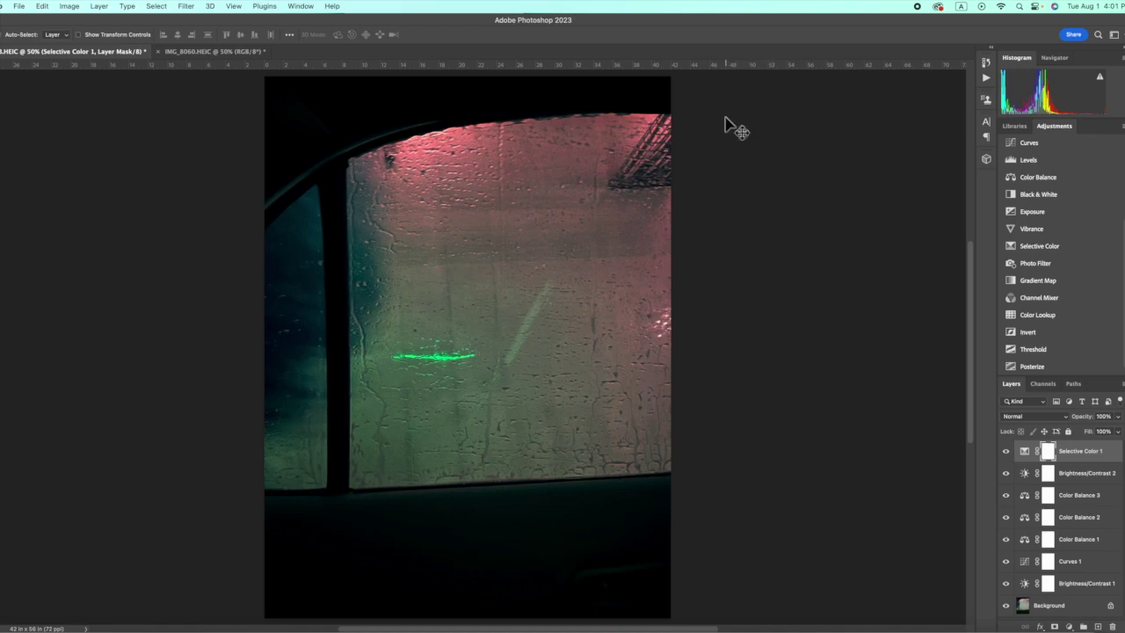
Rename the layer to 'Selective Color red'.
click(1087, 457)
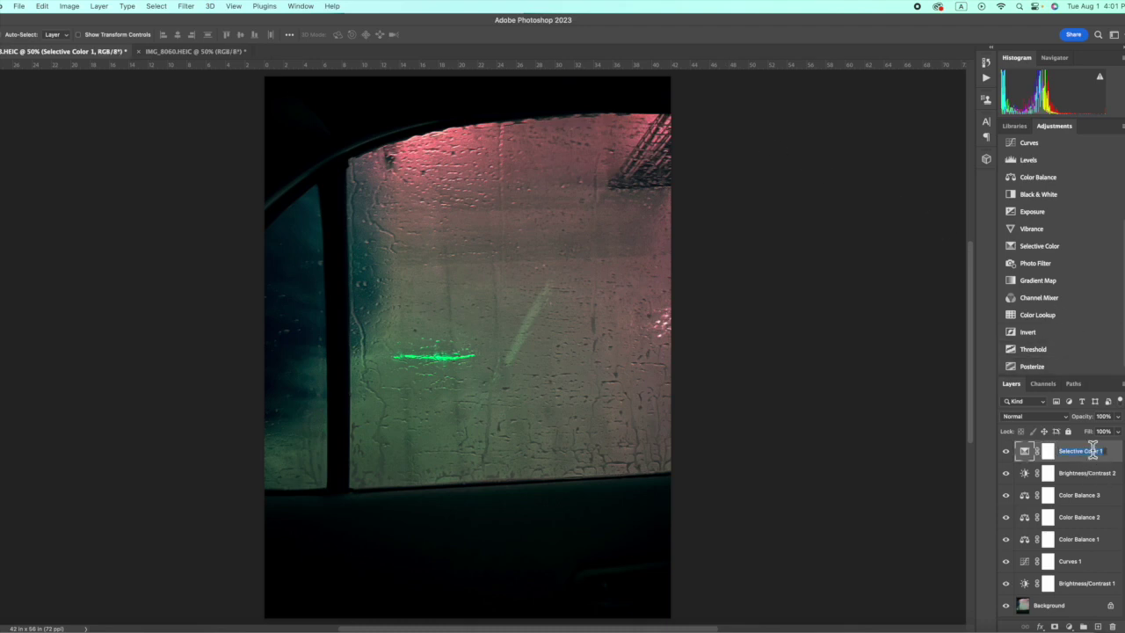
click(1104, 454)
key(Return)
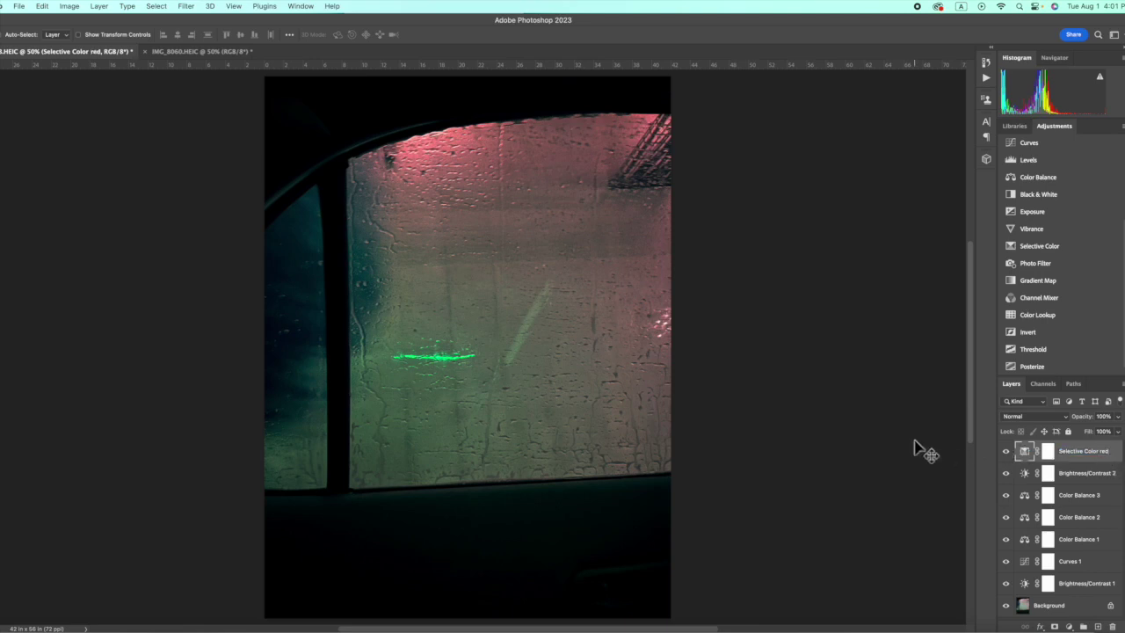
Add another Selective Color layer with the Greens cyan slider set to +47.
click(1078, 252)
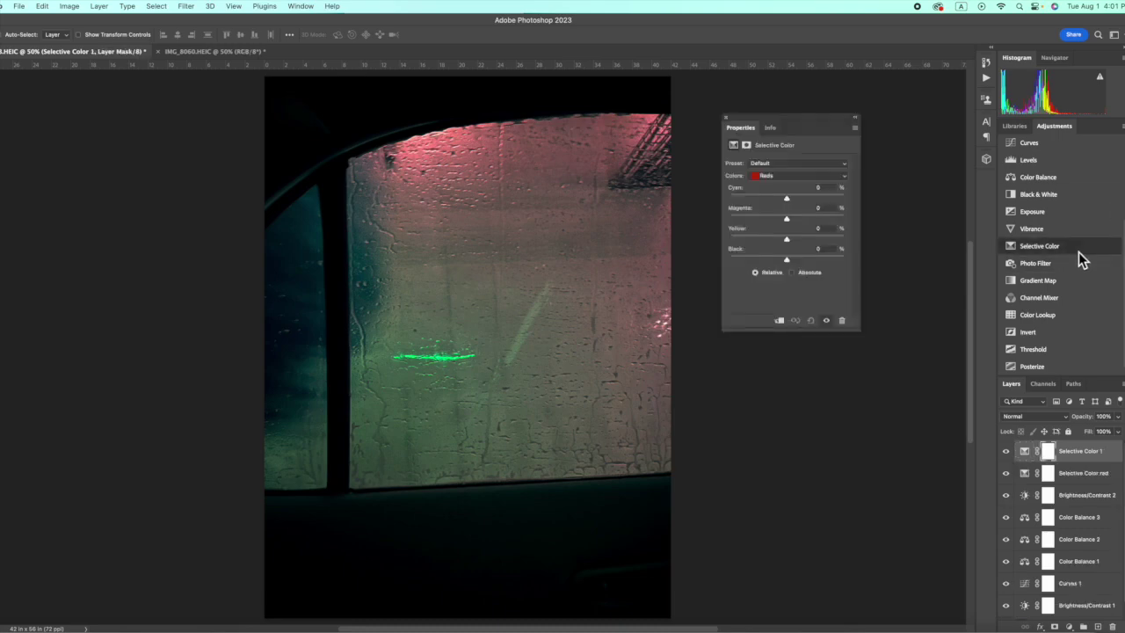
click(791, 180)
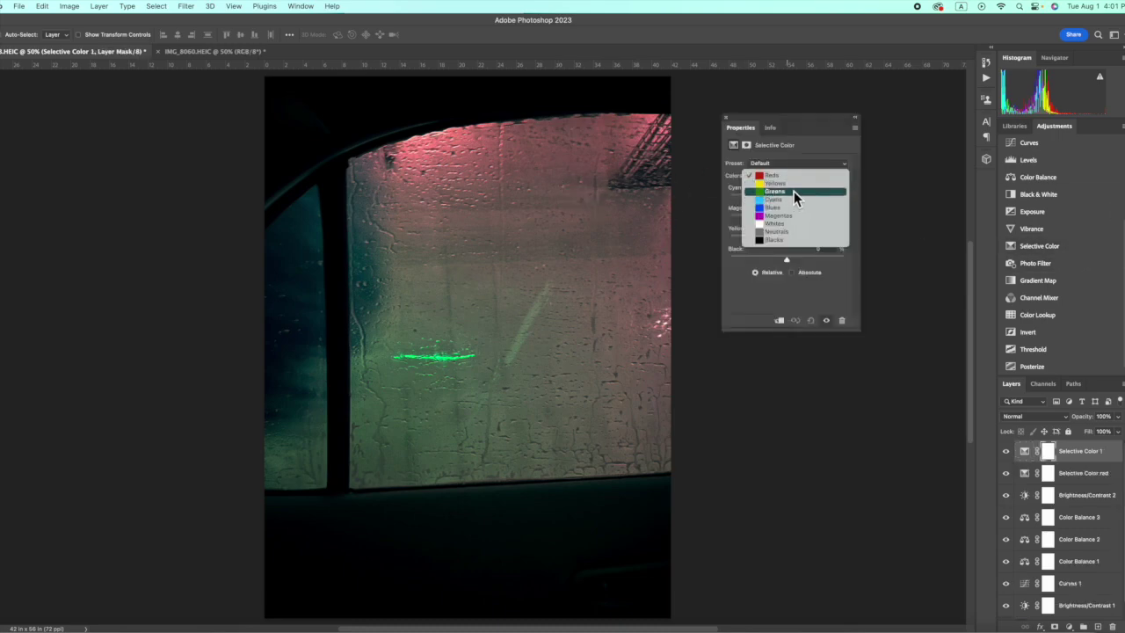
click(793, 192)
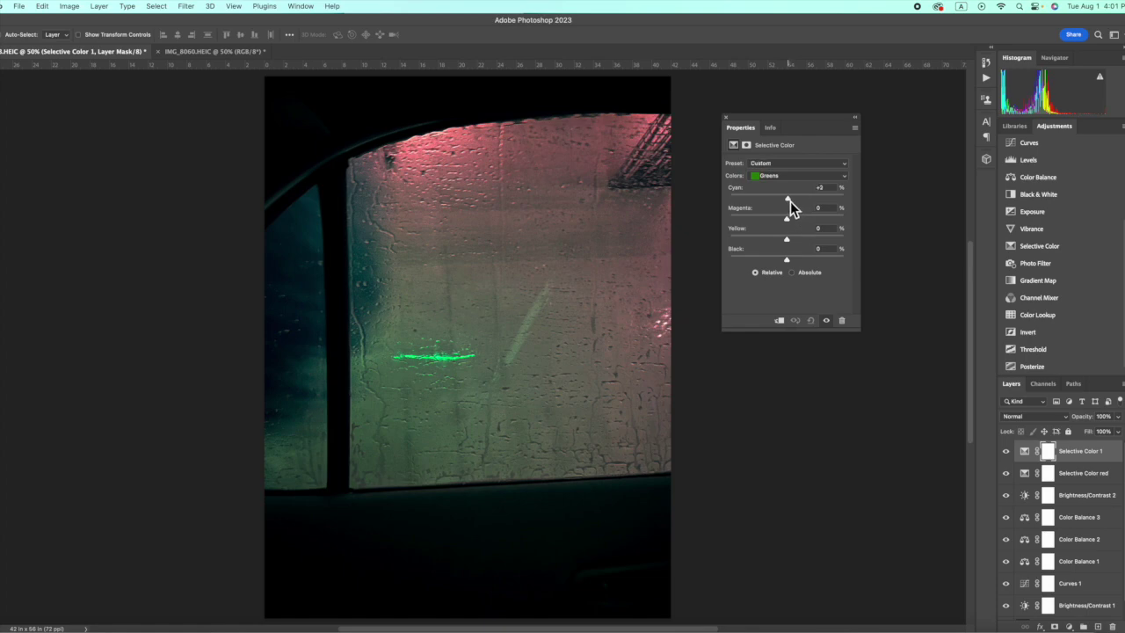
mouse_move(789, 201)
mouse_down()
mouse_move(728, 203)
mouse_move(802, 202)
mouse_up()
click(726, 118)
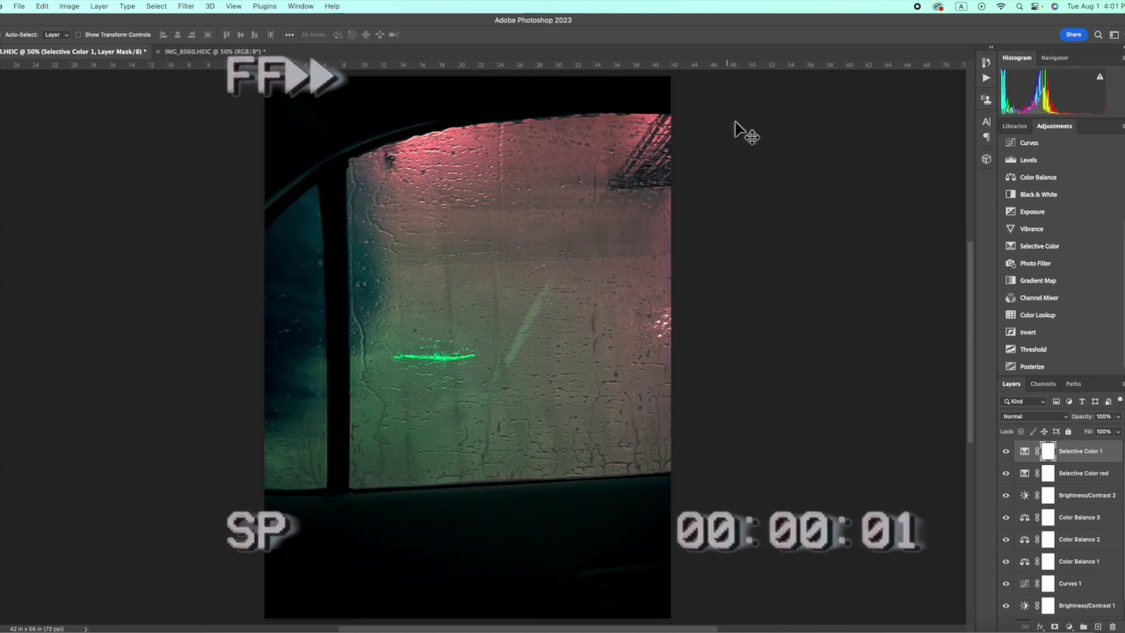
Rename the new layer to 'Selective Color green'.
double_click(1101, 452)
click(1100, 451)
key(BackSpace)
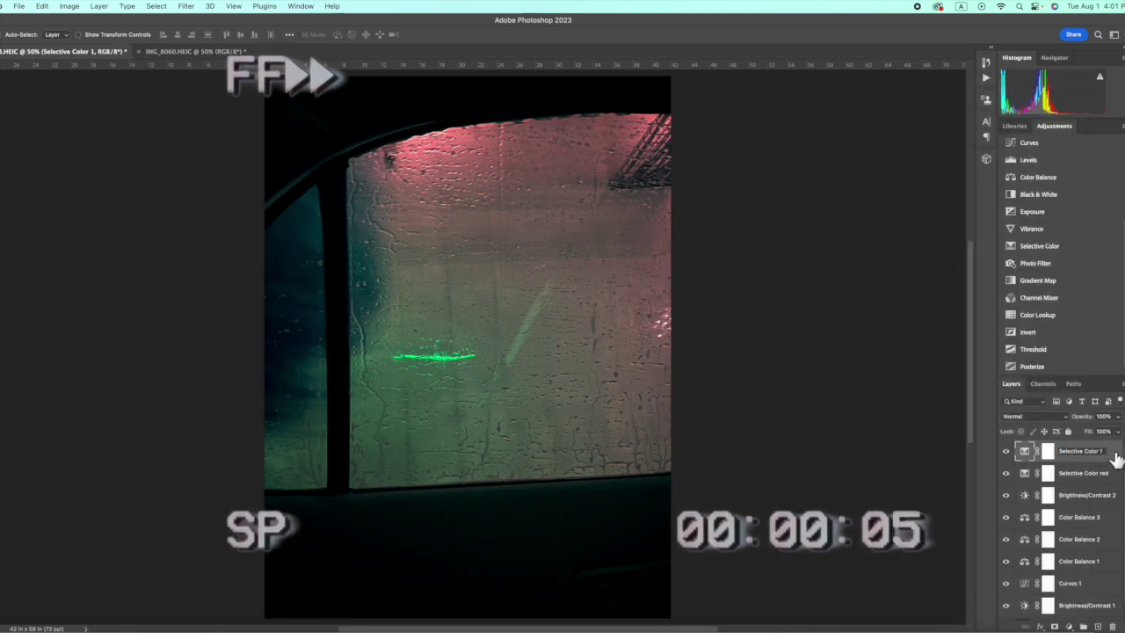
text(green)
key(Return)
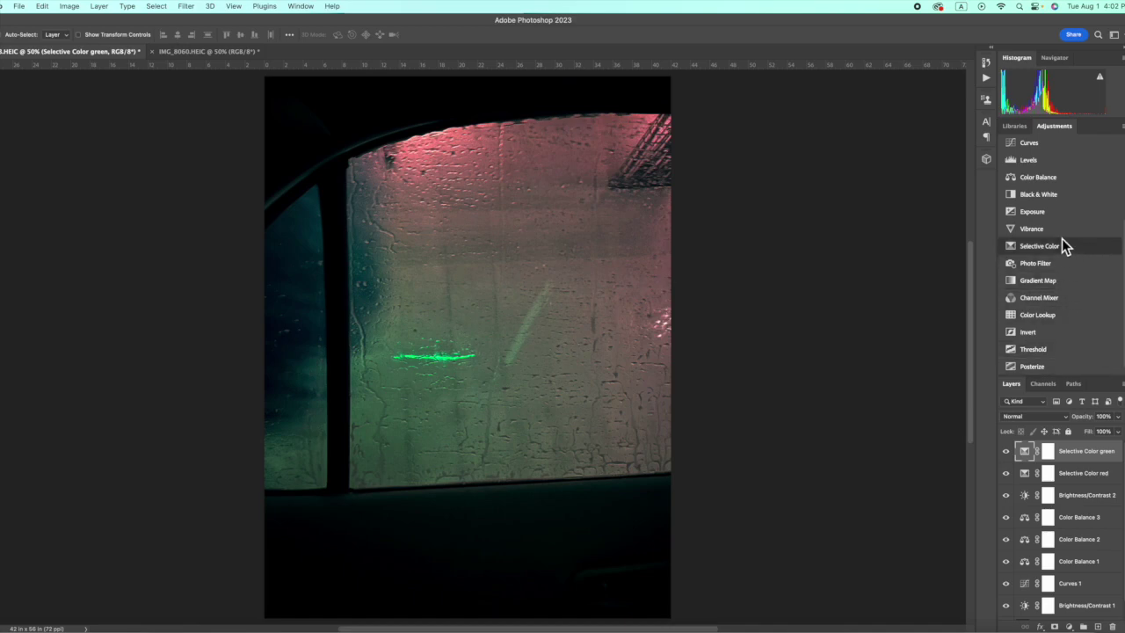
Select the Background photo layer at the bottom of the stack.
scroll(1064, 220, up, 2)
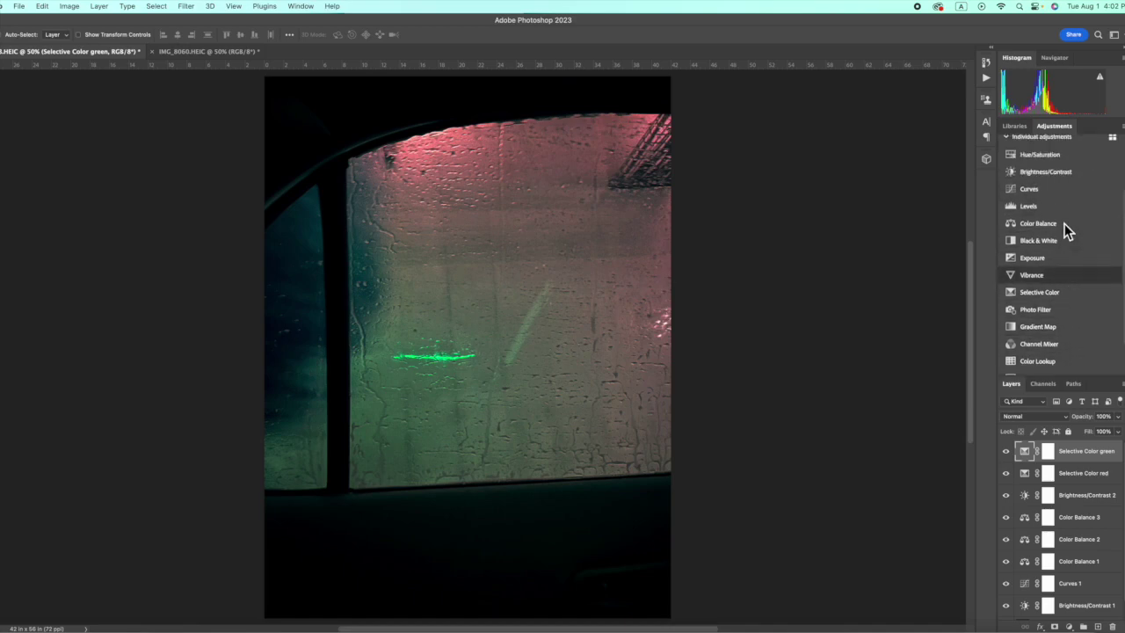
scroll(1064, 224, up, 4)
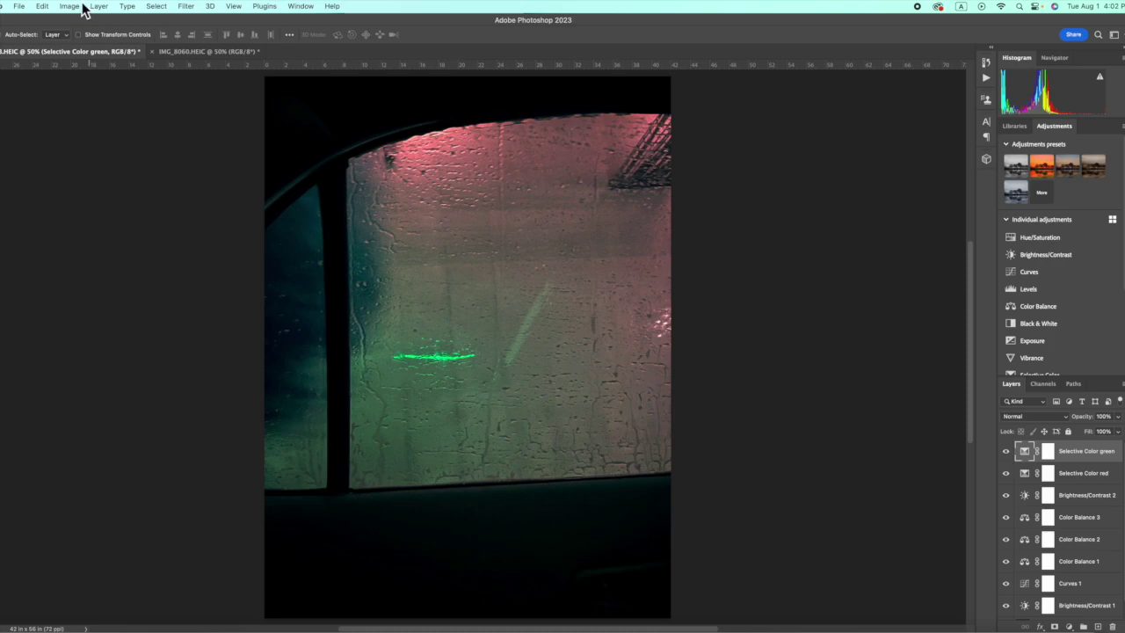
click(186, 7)
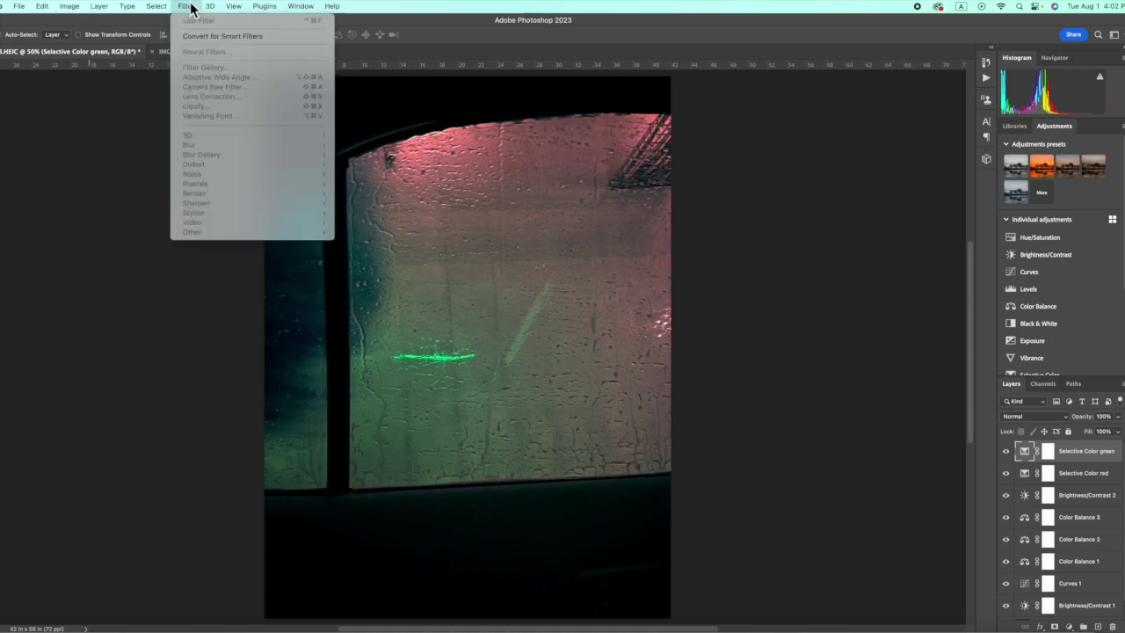
click(473, 290)
scroll(1062, 572, down, 1)
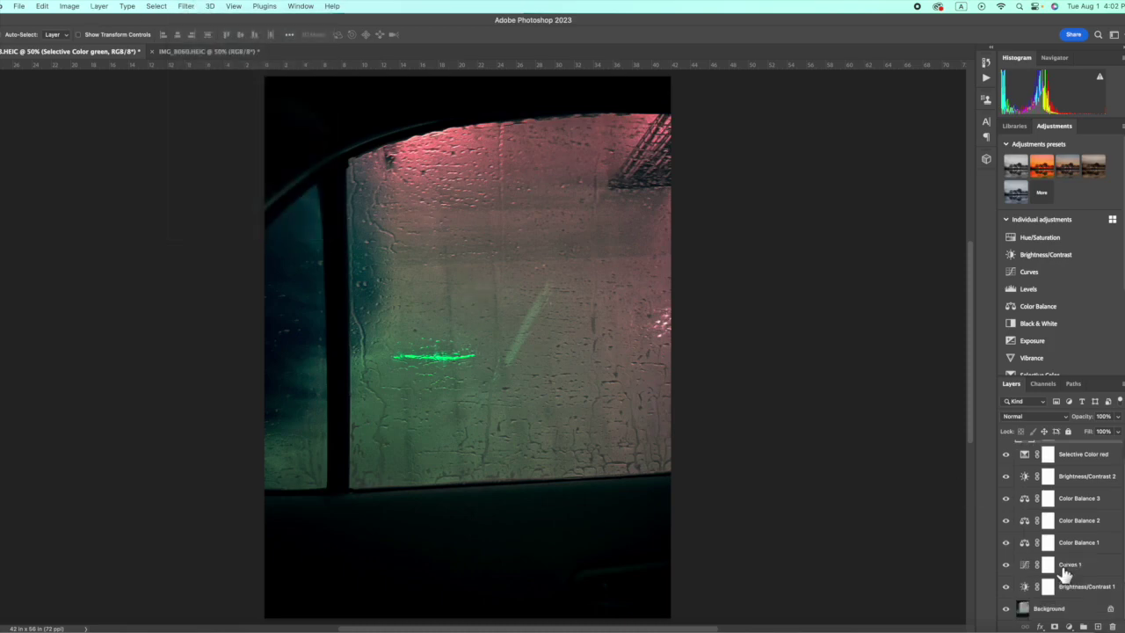
click(1074, 609)
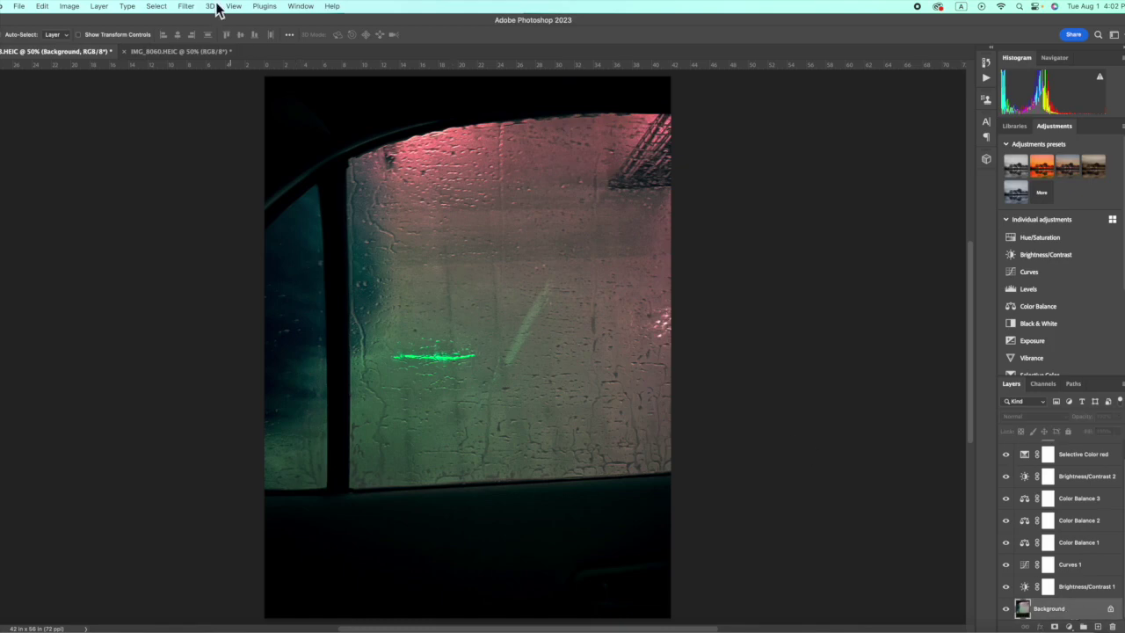
Apply Add Noise to the Background layer with Uniform noise at about 28.33%.
click(186, 7)
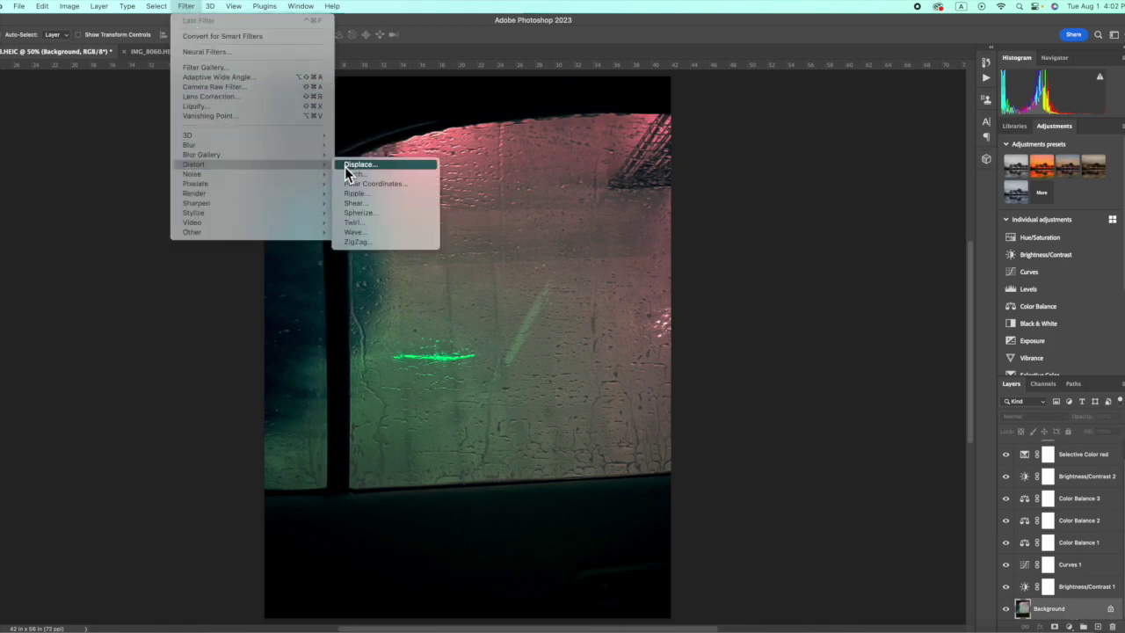
mouse_move(321, 174)
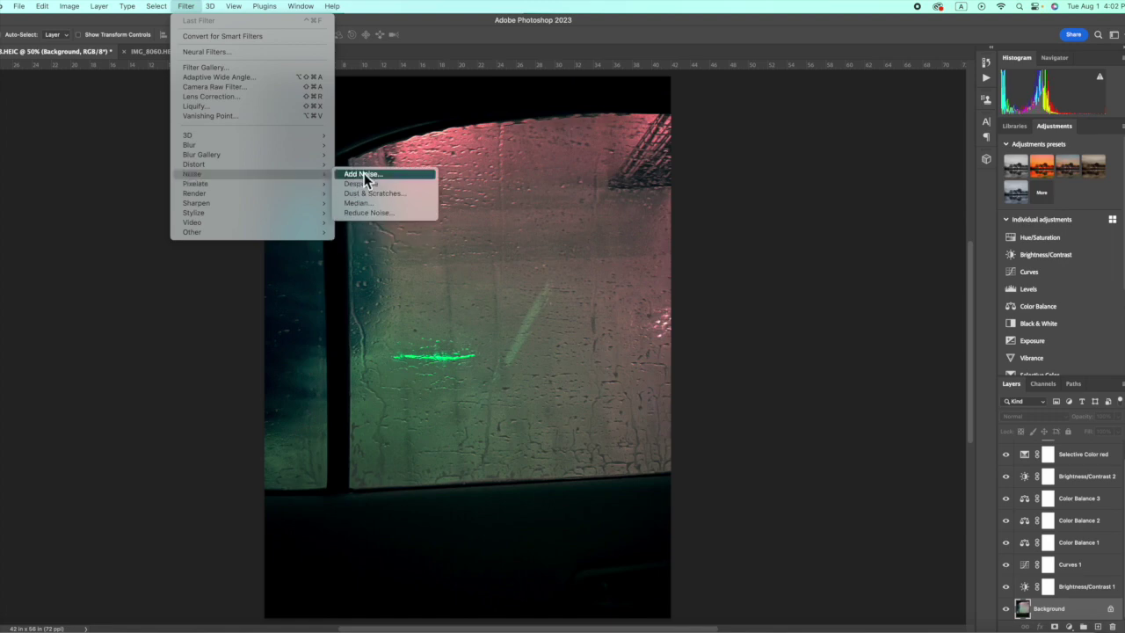
click(363, 174)
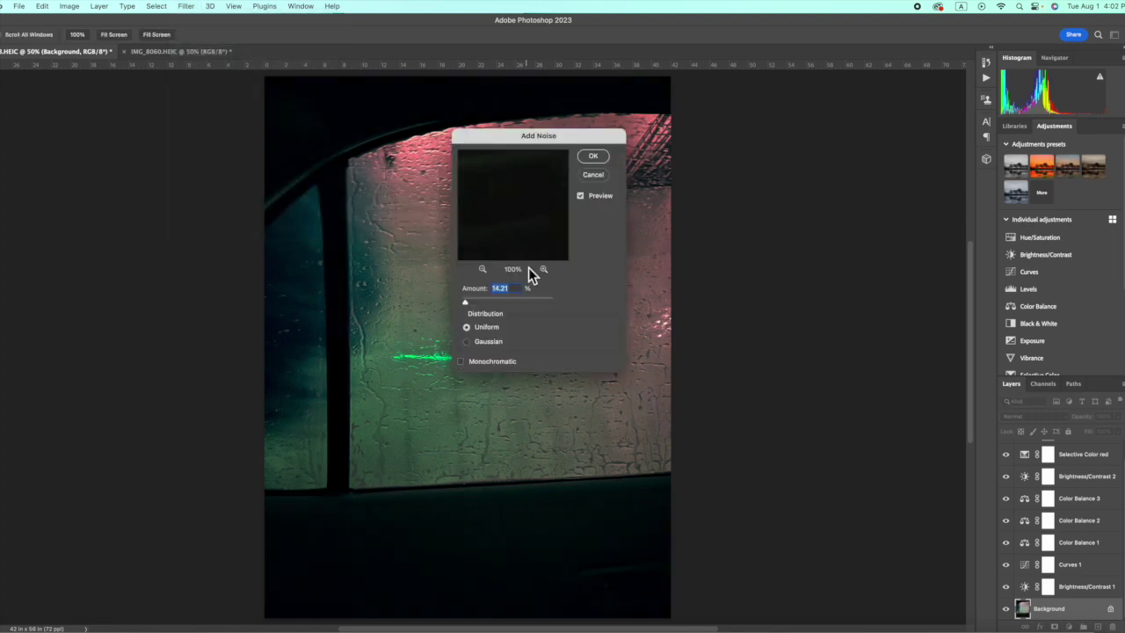
drag(525, 141, 712, 141)
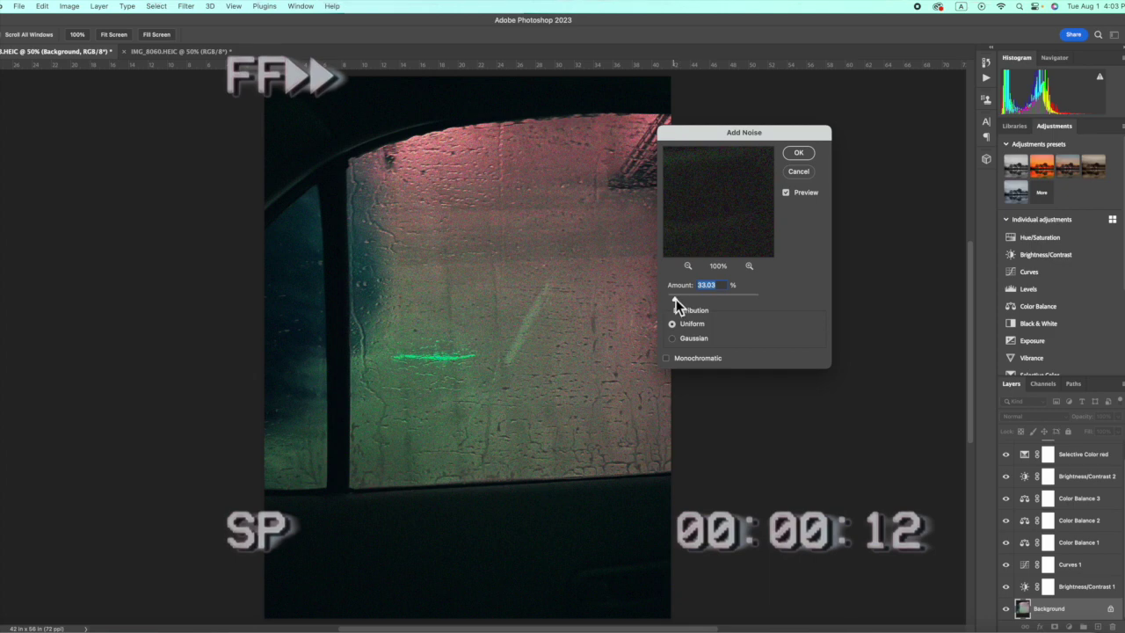
drag(676, 299, 678, 298)
click(802, 153)
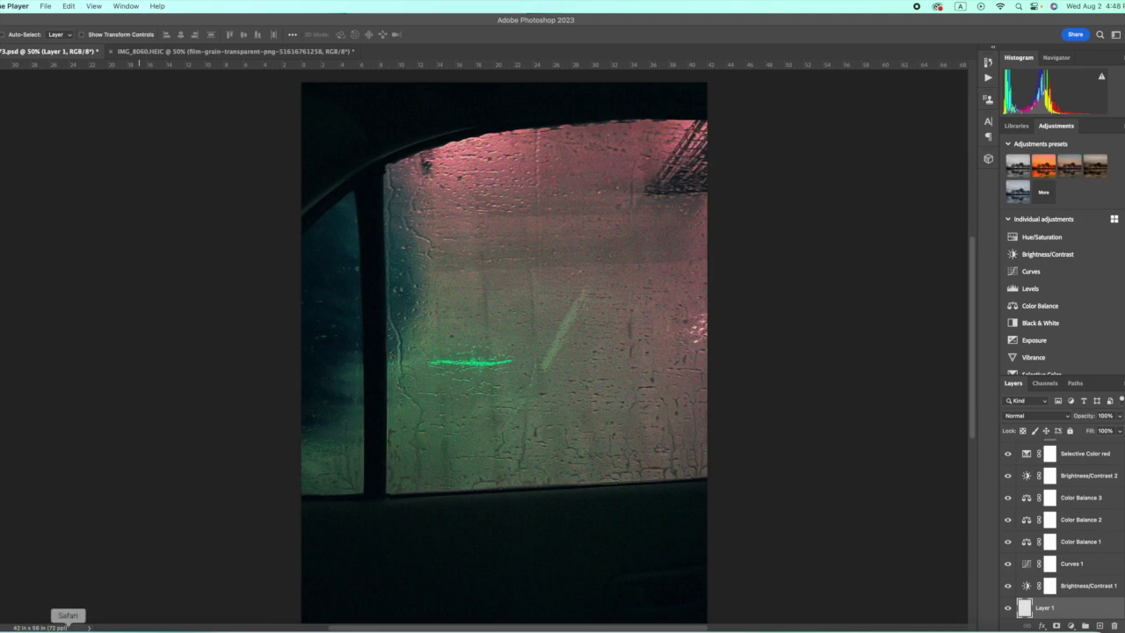
click(69, 626)
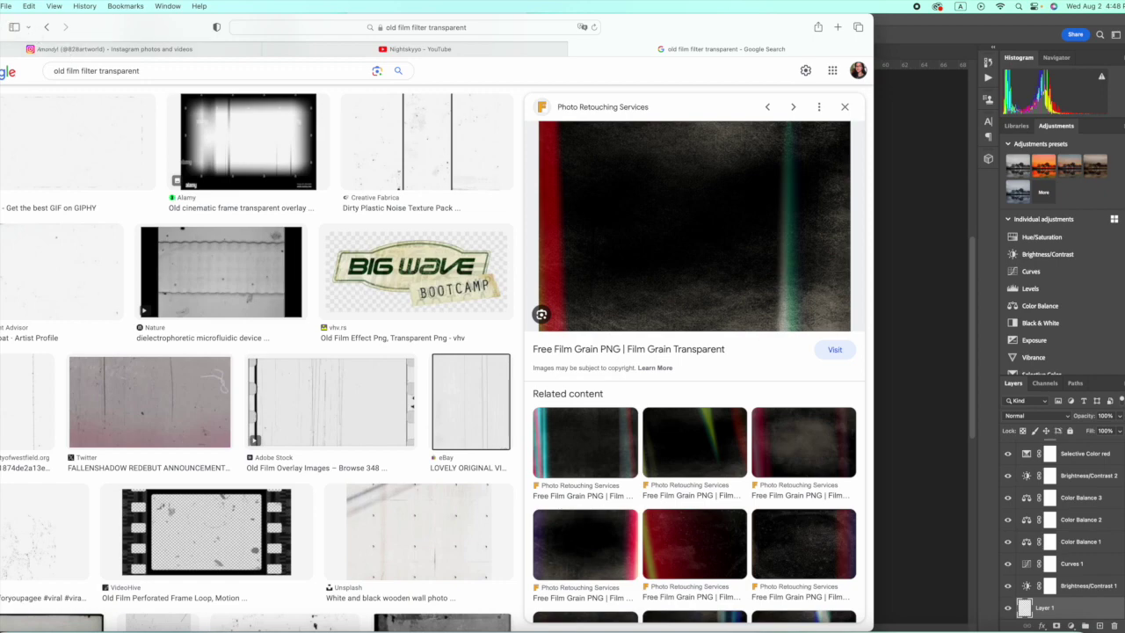
key(super+m)
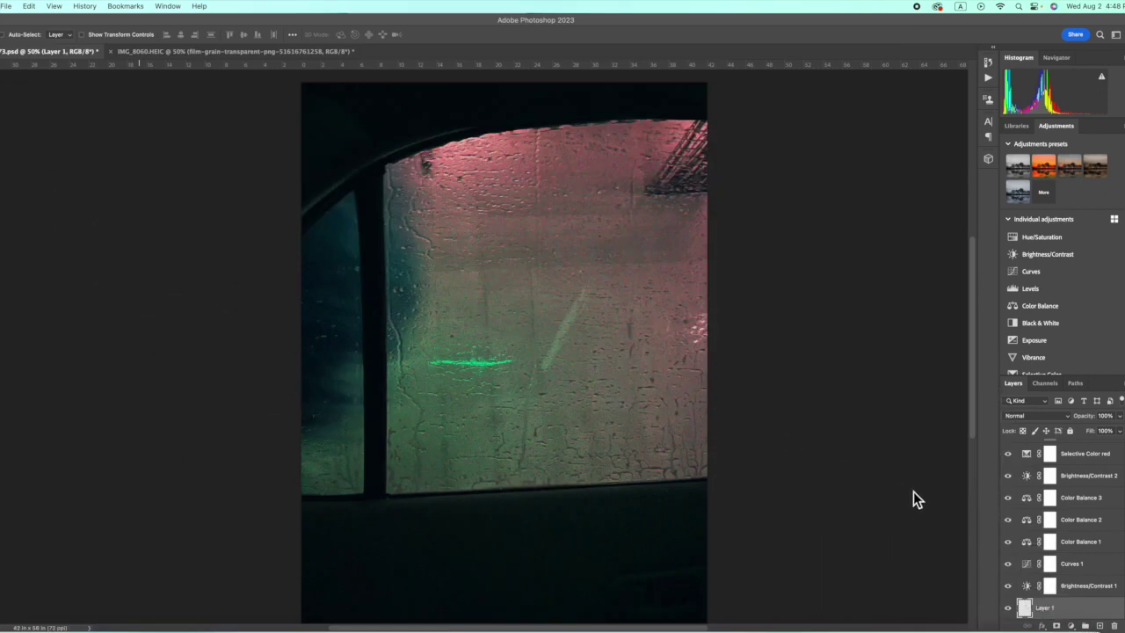
Bring up the IMG_8060.HEIC chairs photo in Photoshop.
click(200, 54)
click(200, 55)
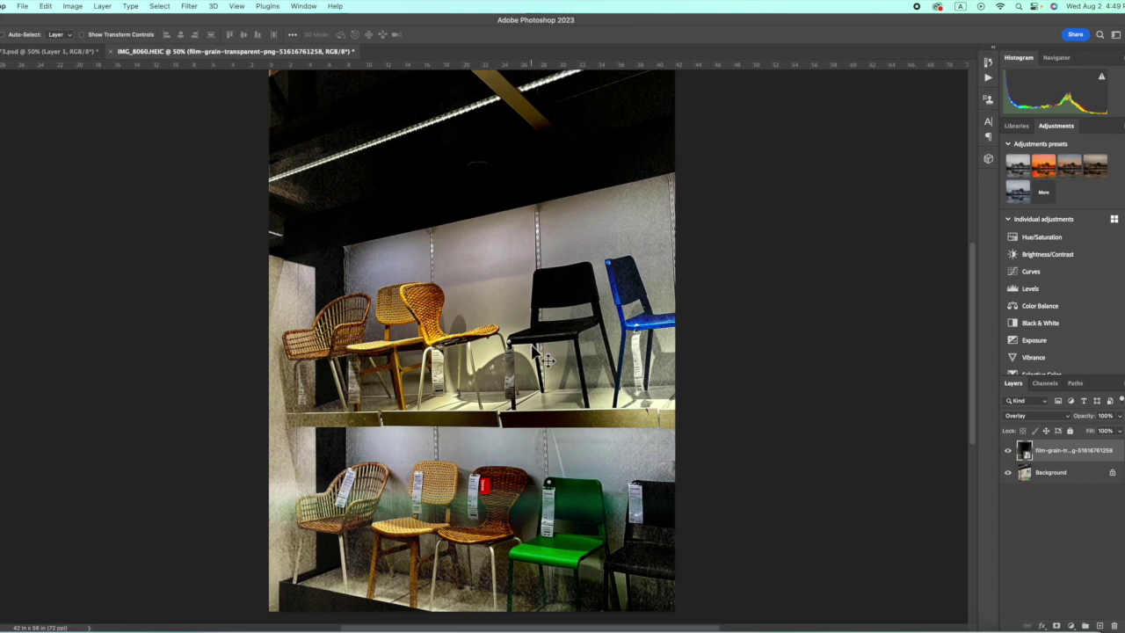
scroll(547, 360, up, 2)
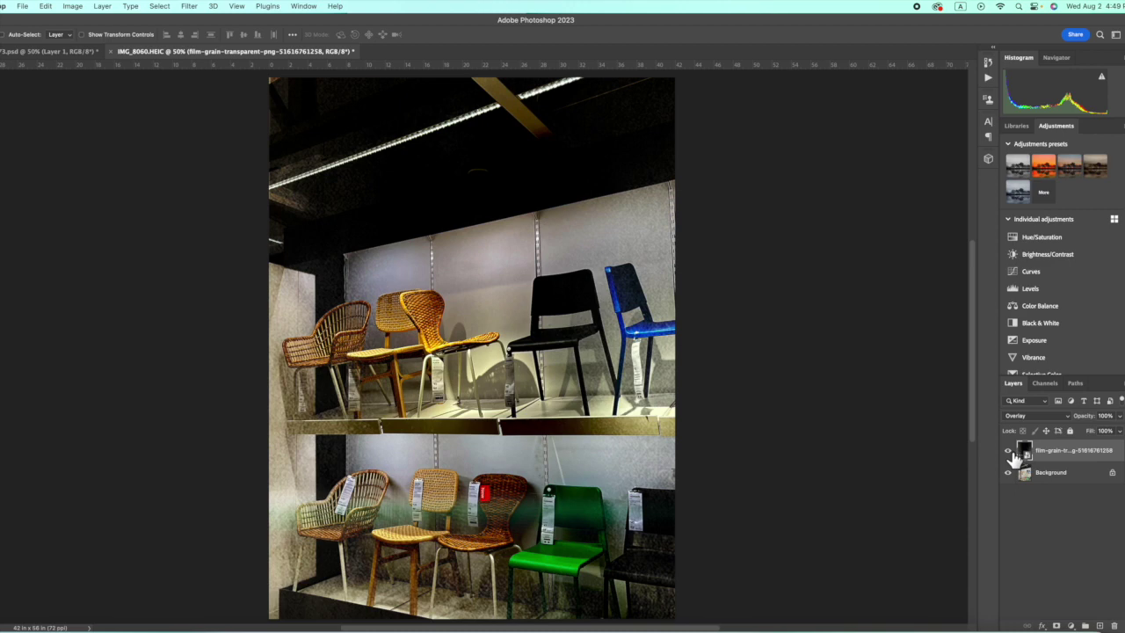
Toggle the film-grain overlay layer on and off to compare, leaving it hidden.
click(1008, 450)
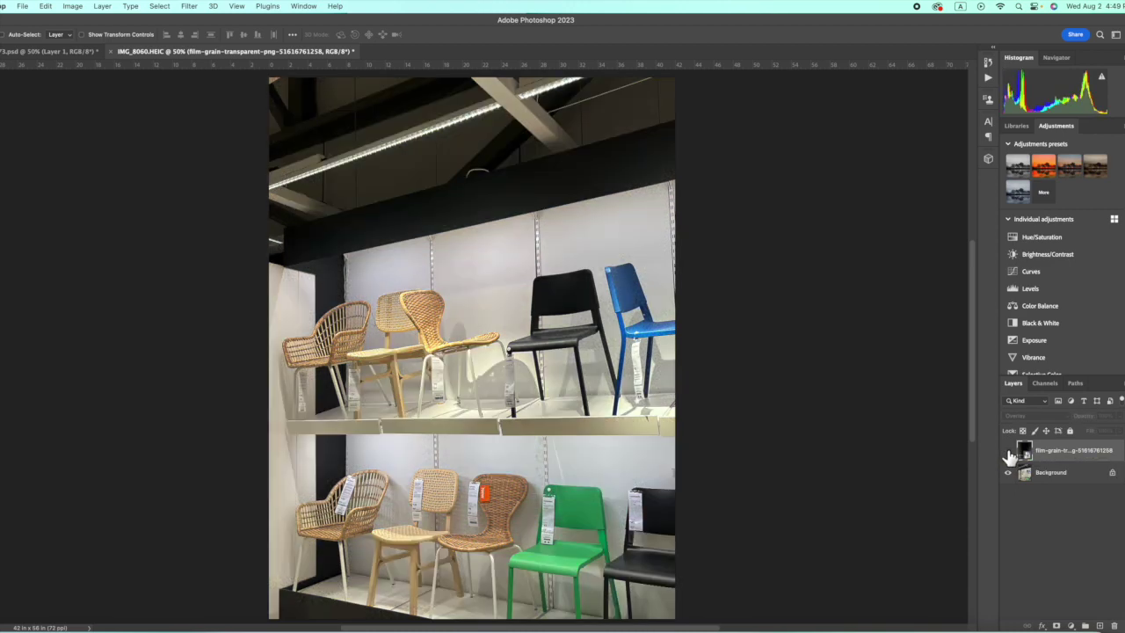
click(1008, 450)
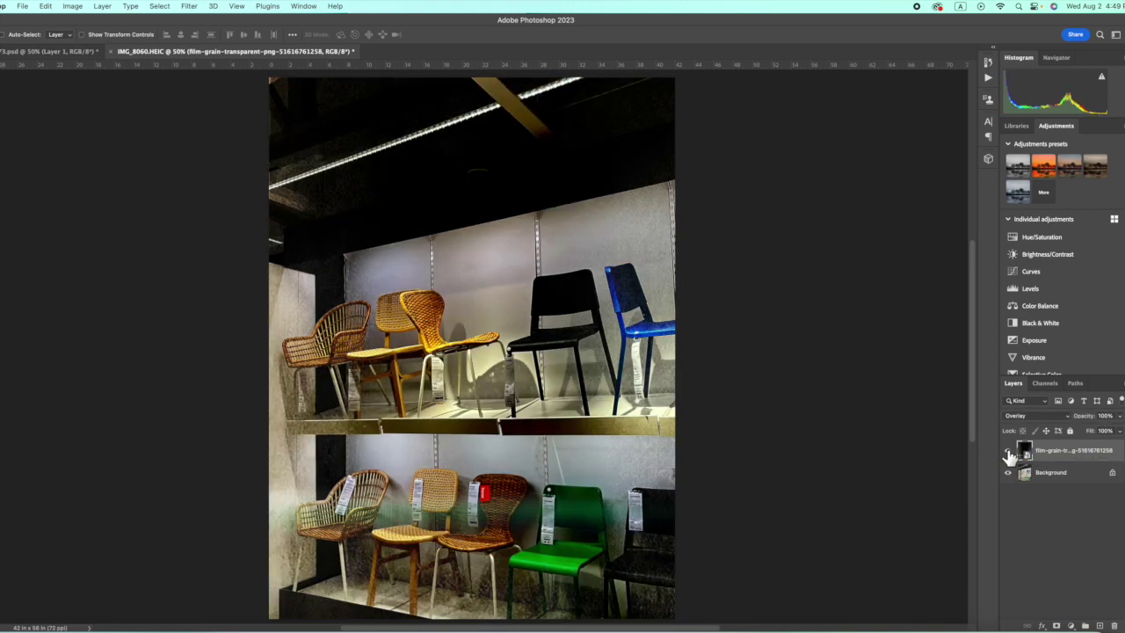
click(1008, 449)
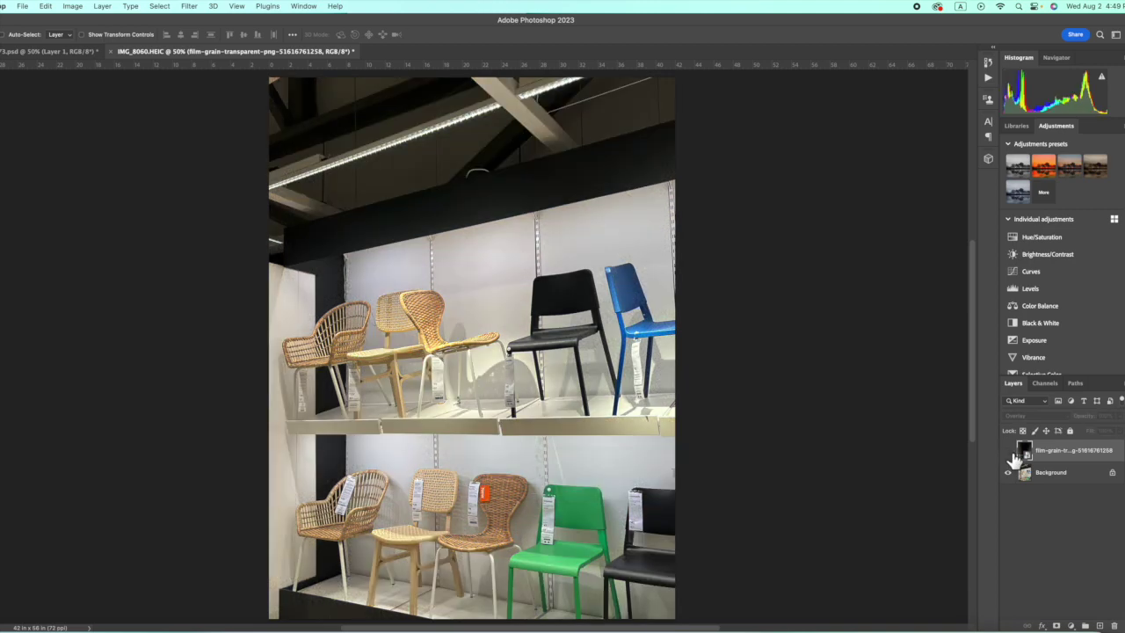
click(1007, 450)
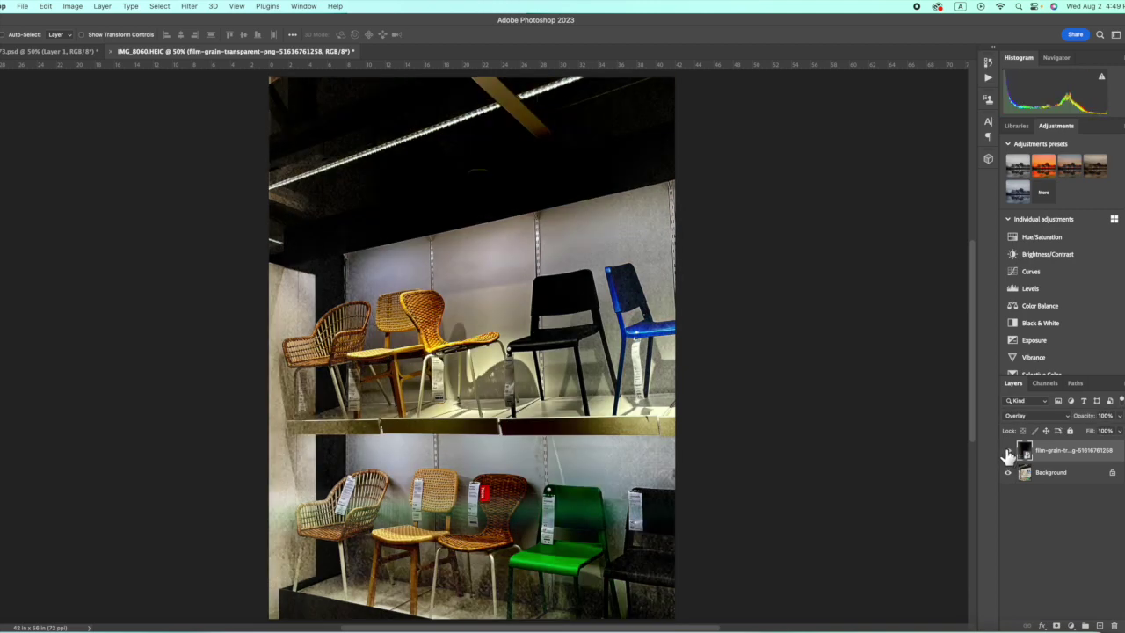
scroll(580, 387, up, 2)
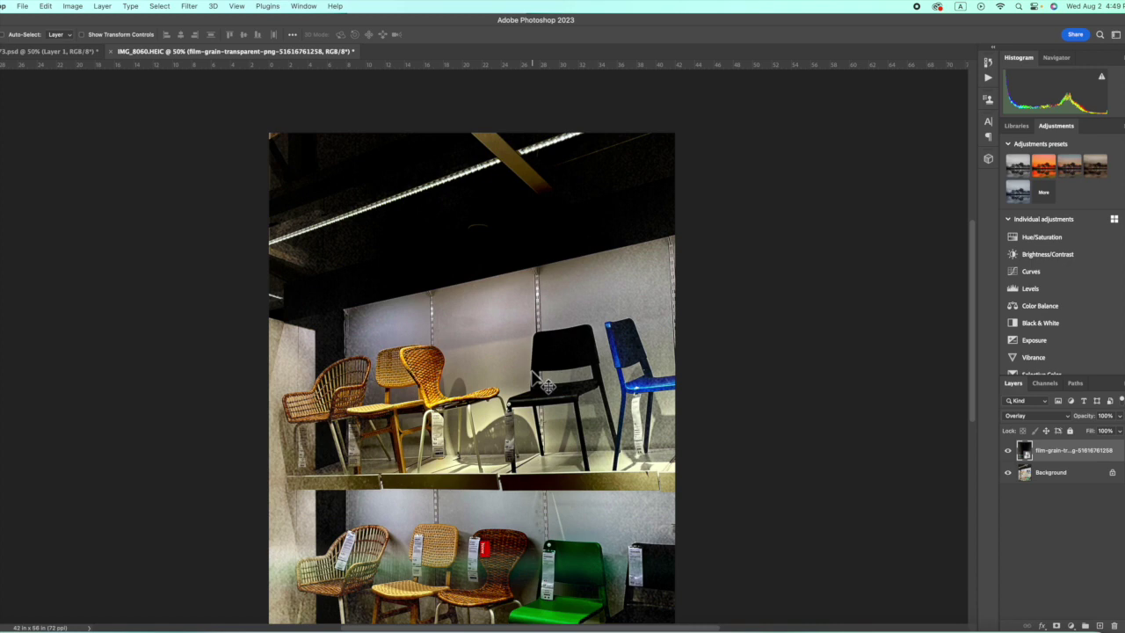
scroll(546, 386, down, 4)
scroll(541, 383, down, 3)
scroll(533, 376, up, 2)
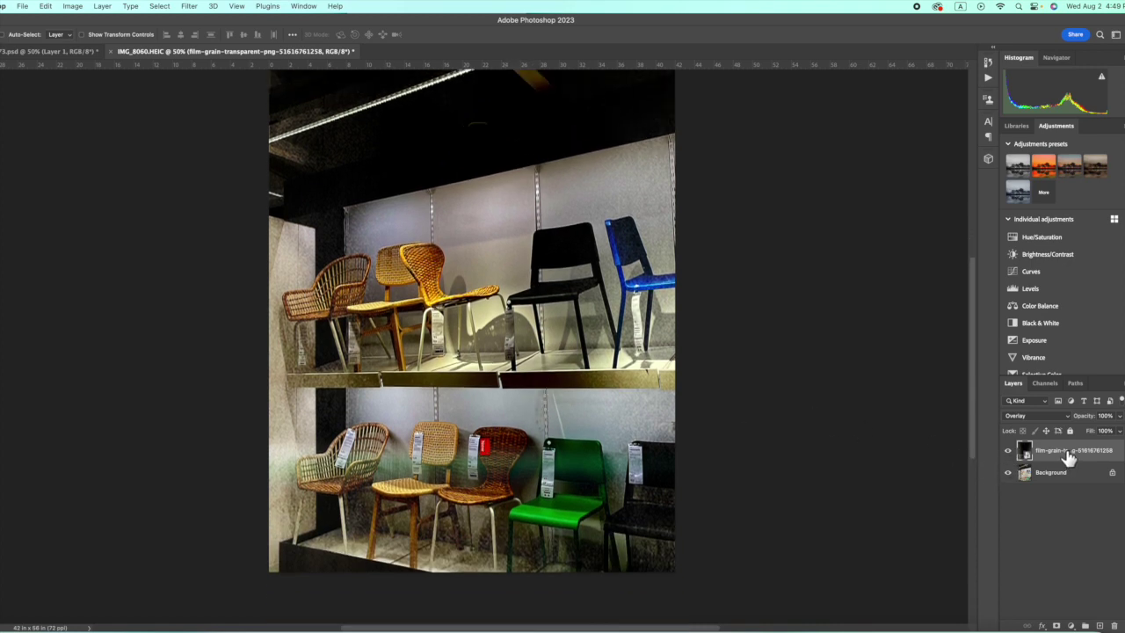
scroll(375, 397, up, 4)
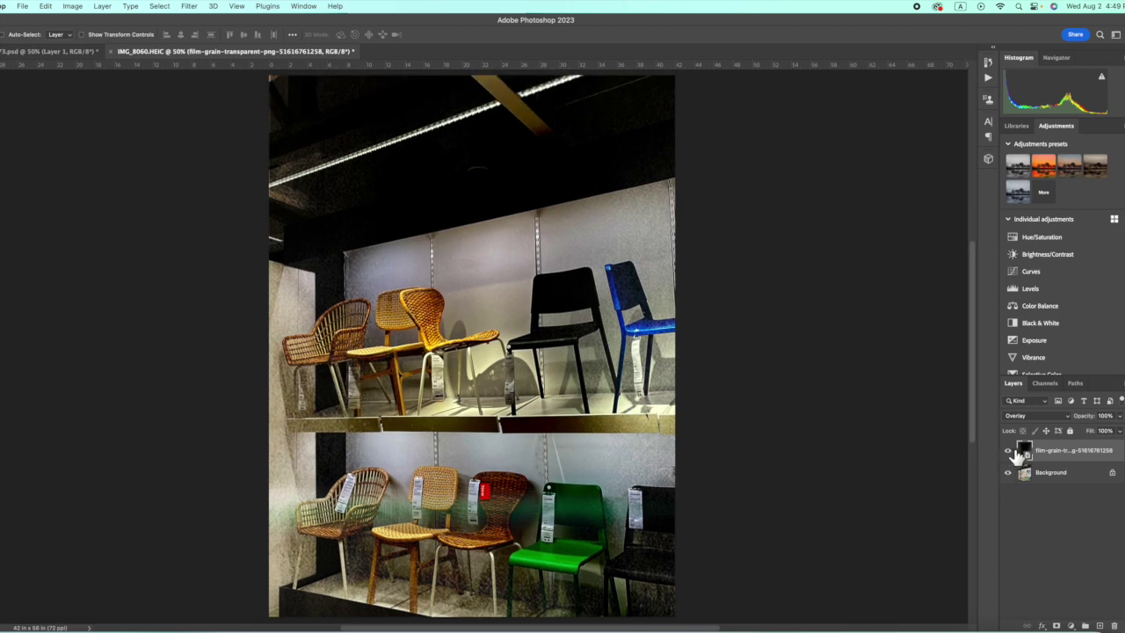
click(1008, 450)
Switch back to the car-window .psd document and zoom in and out on its grain.
click(67, 55)
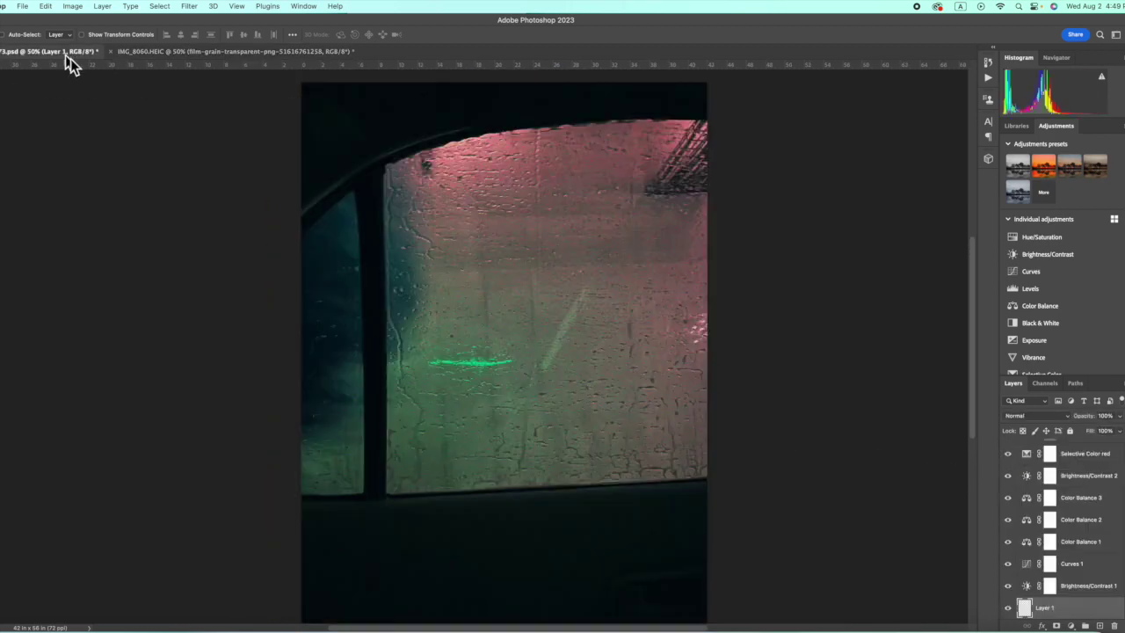
scroll(1092, 589, down, 1)
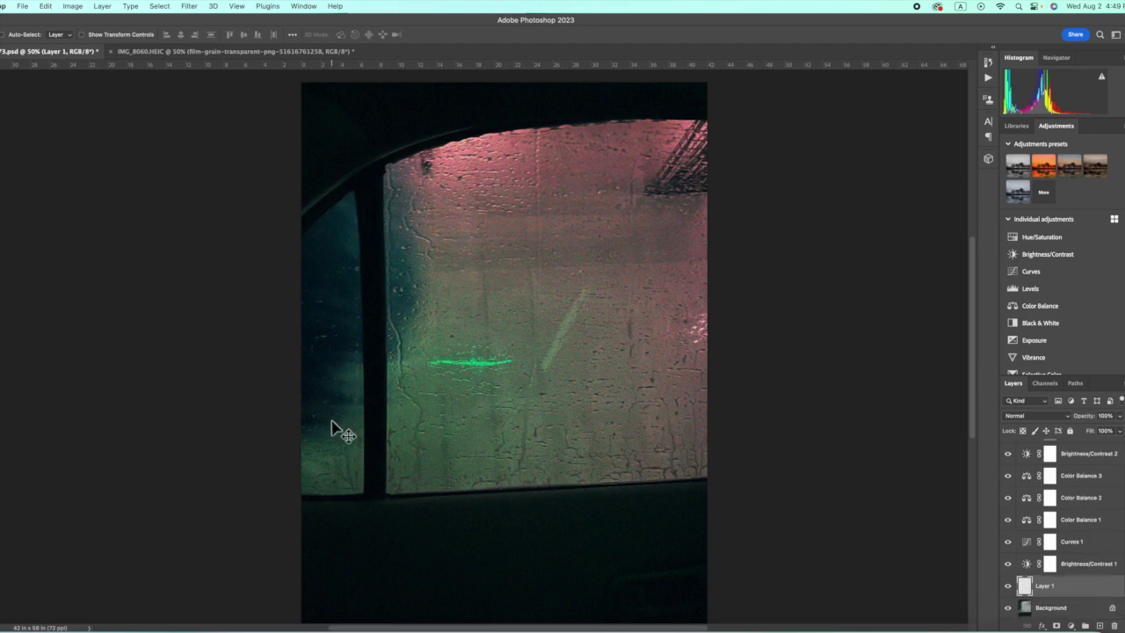
scroll(482, 414, up, 5)
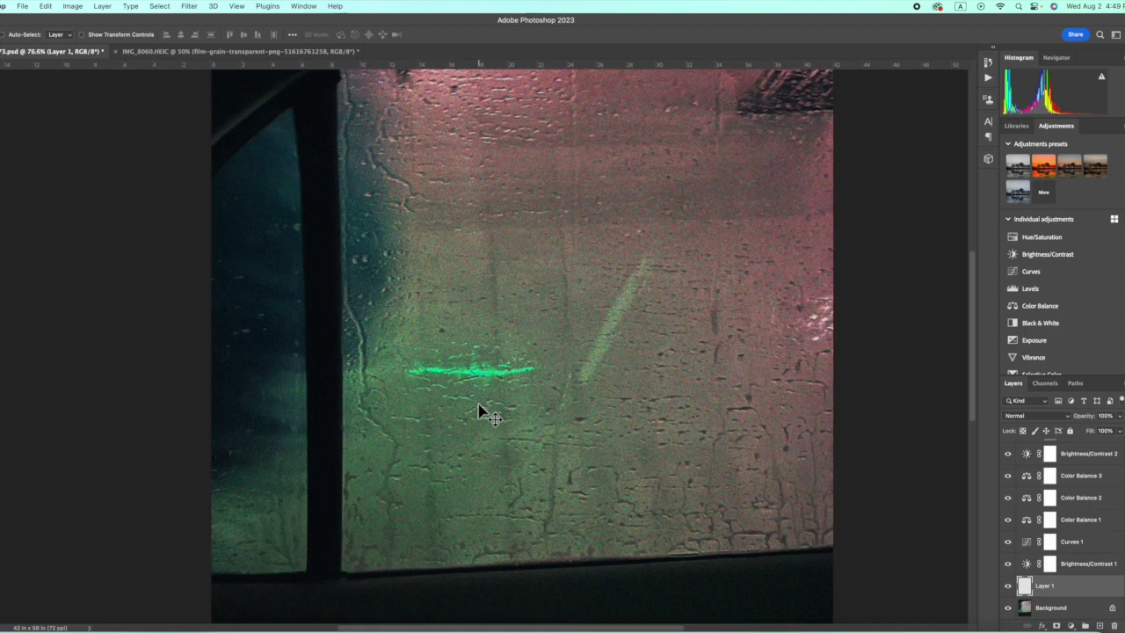
scroll(482, 414, up, 2)
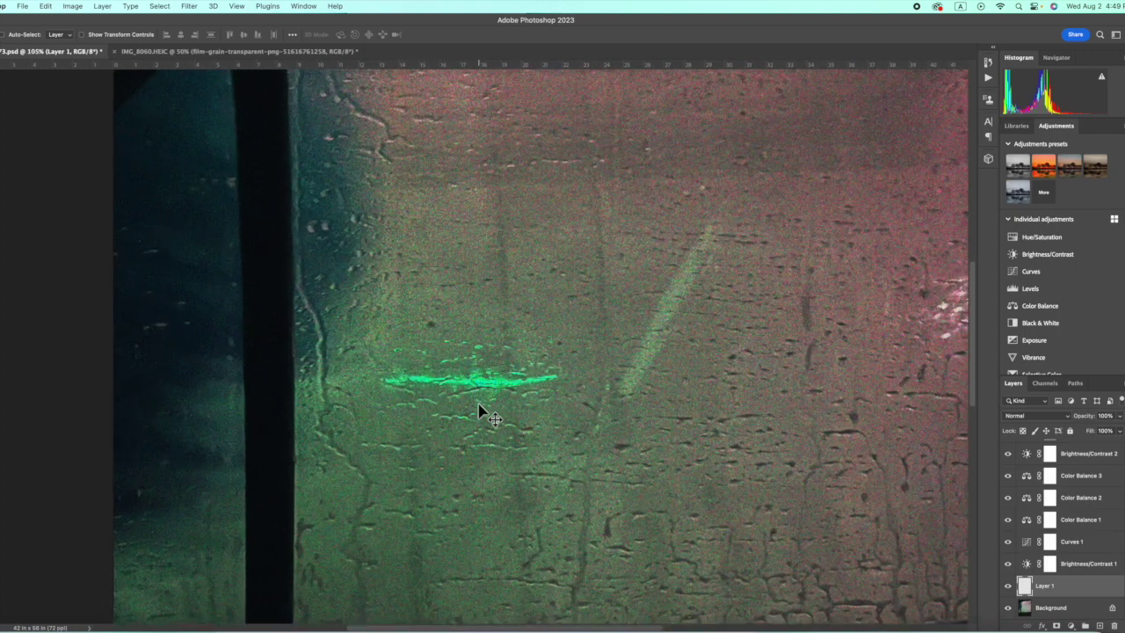
scroll(528, 415, down, 2)
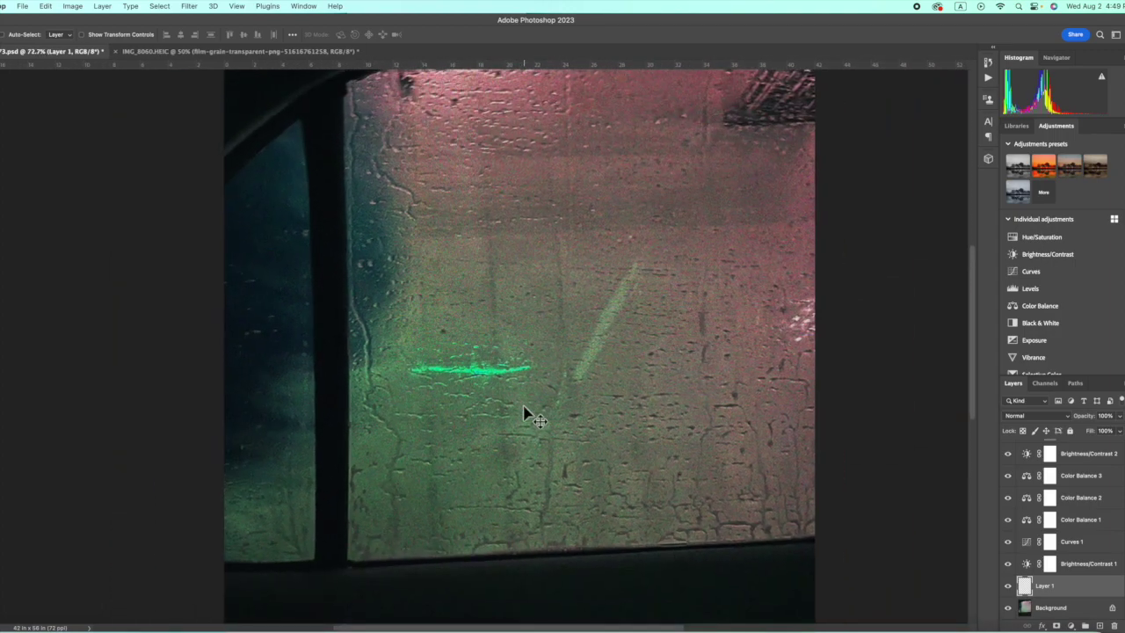
scroll(528, 416, down, 2)
scroll(527, 415, up, 1)
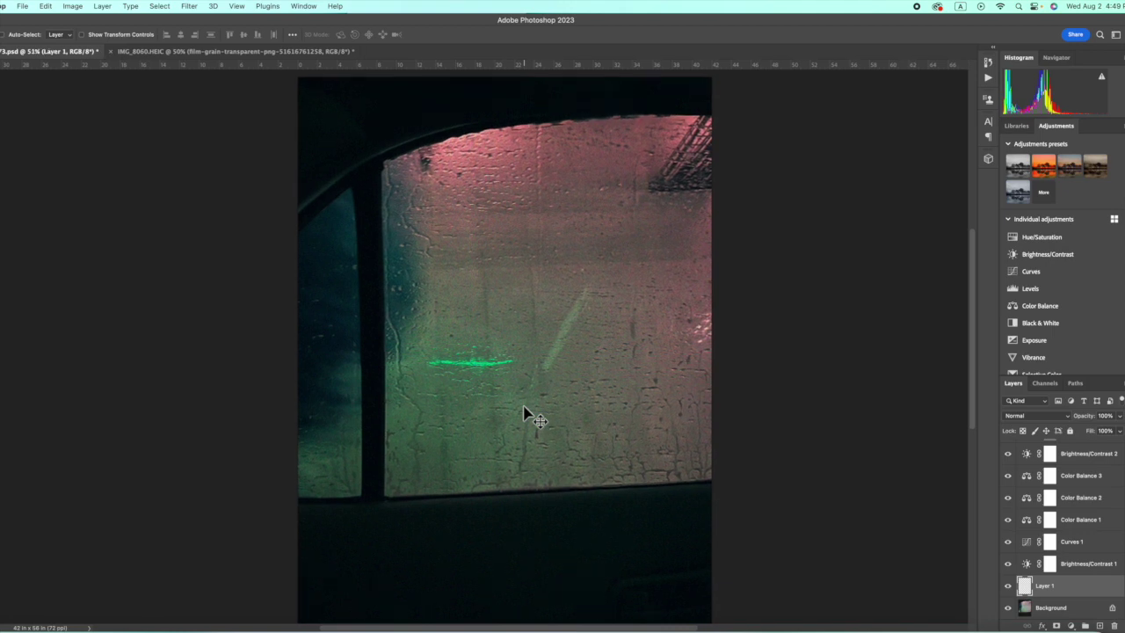